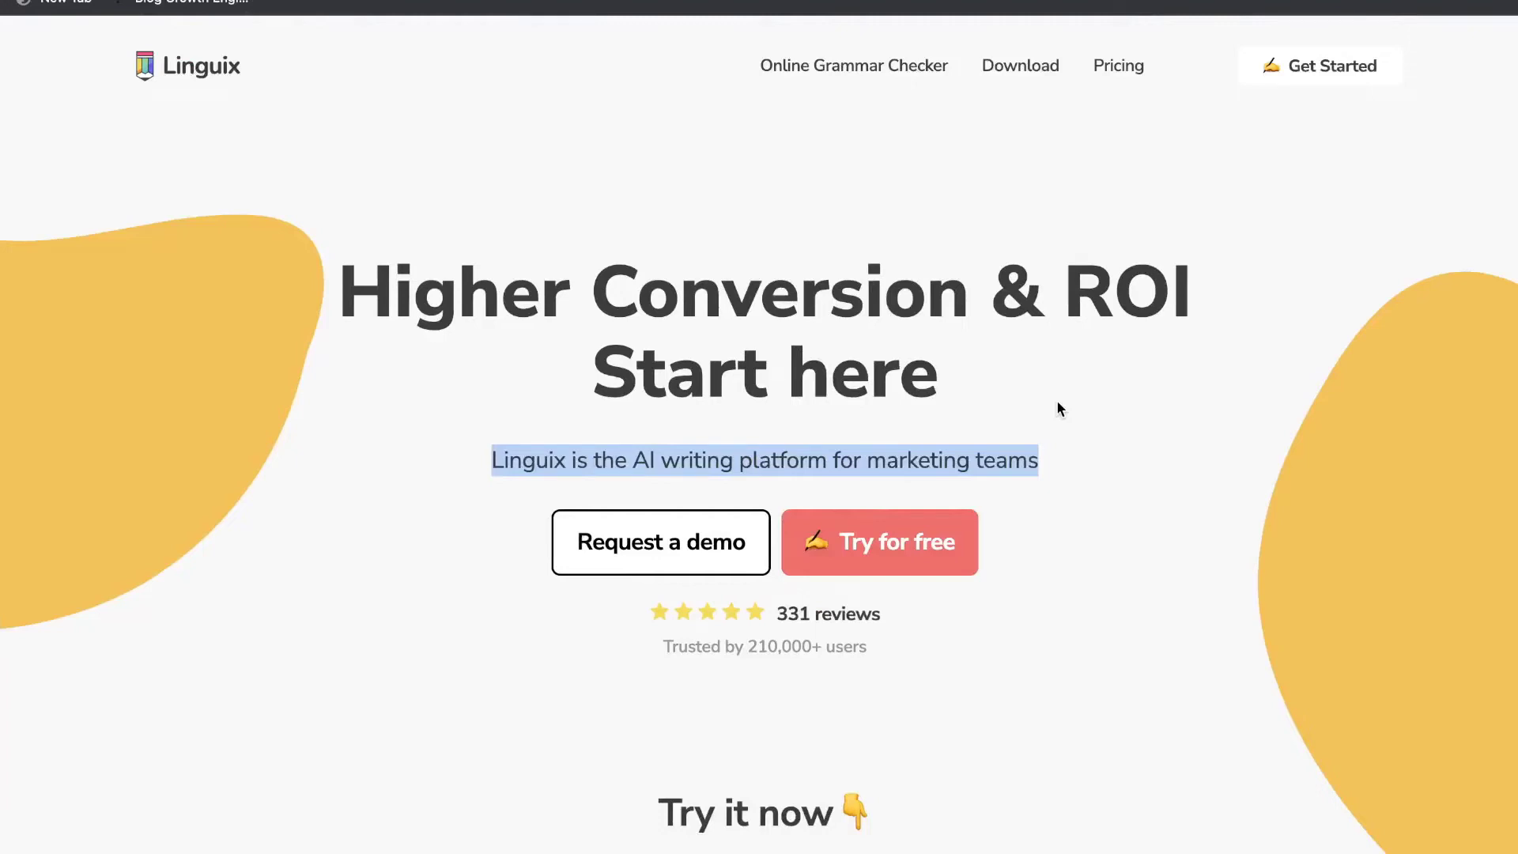
Scroll the AppSumo Linguix deal to Plans & features and select the Unlimited grammar checker line.
scroll(1056, 400, down, 1)
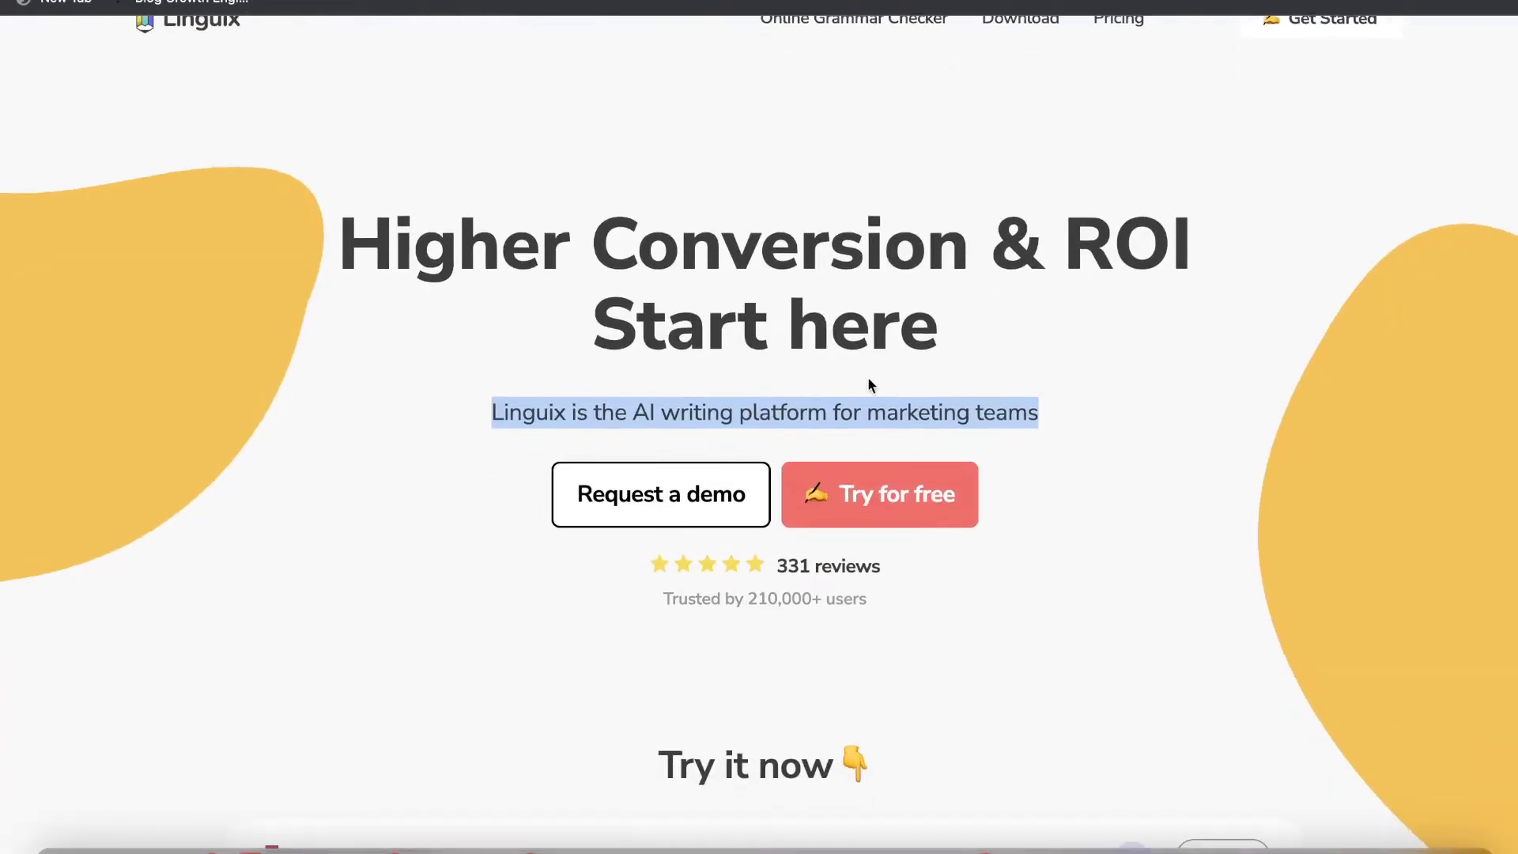
scroll(807, 420, down, 1)
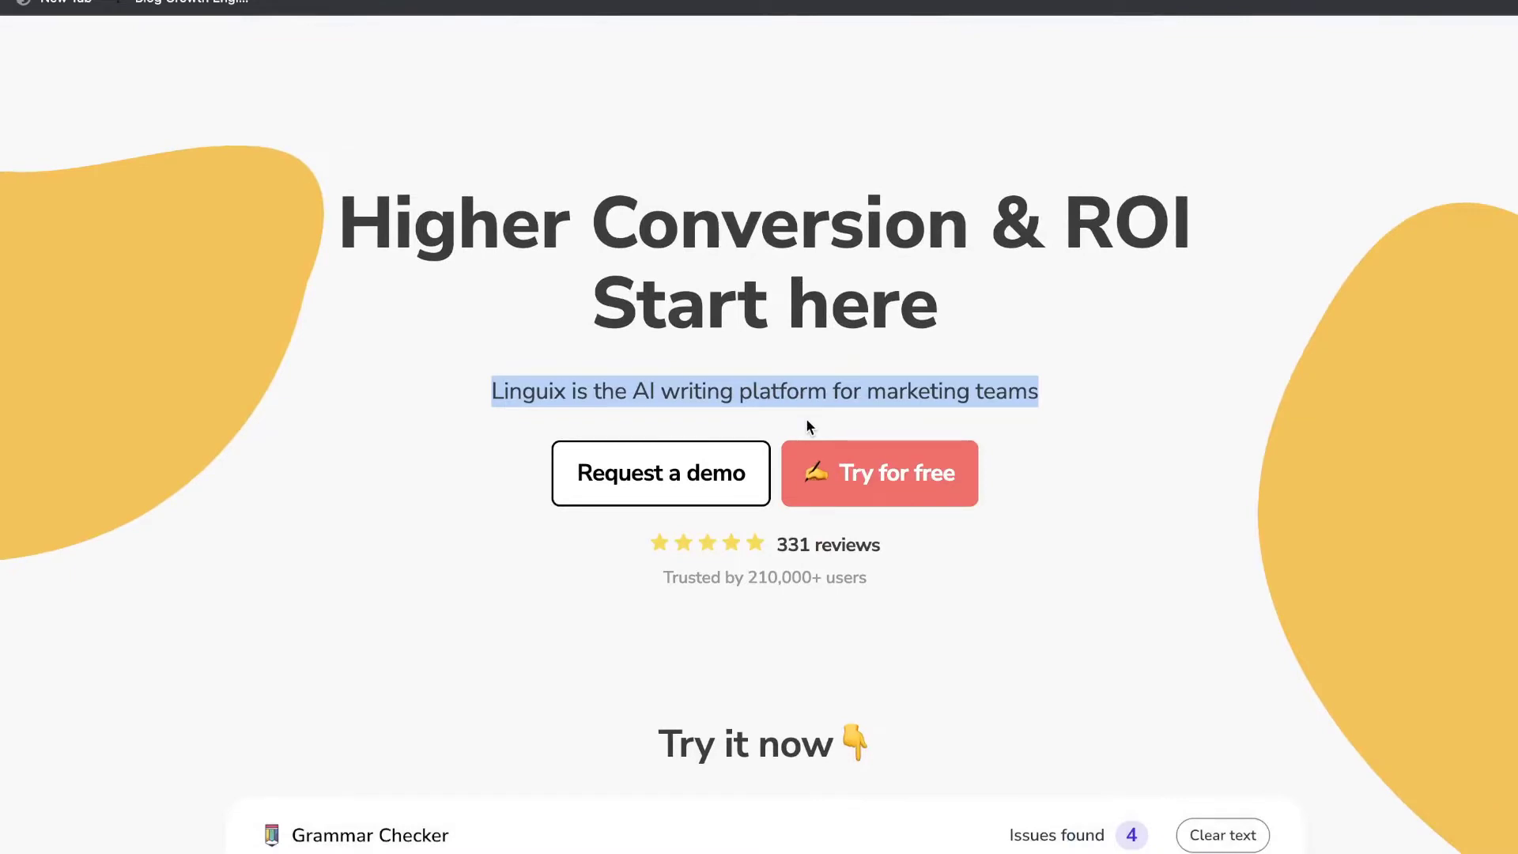
scroll(807, 427, down, 7)
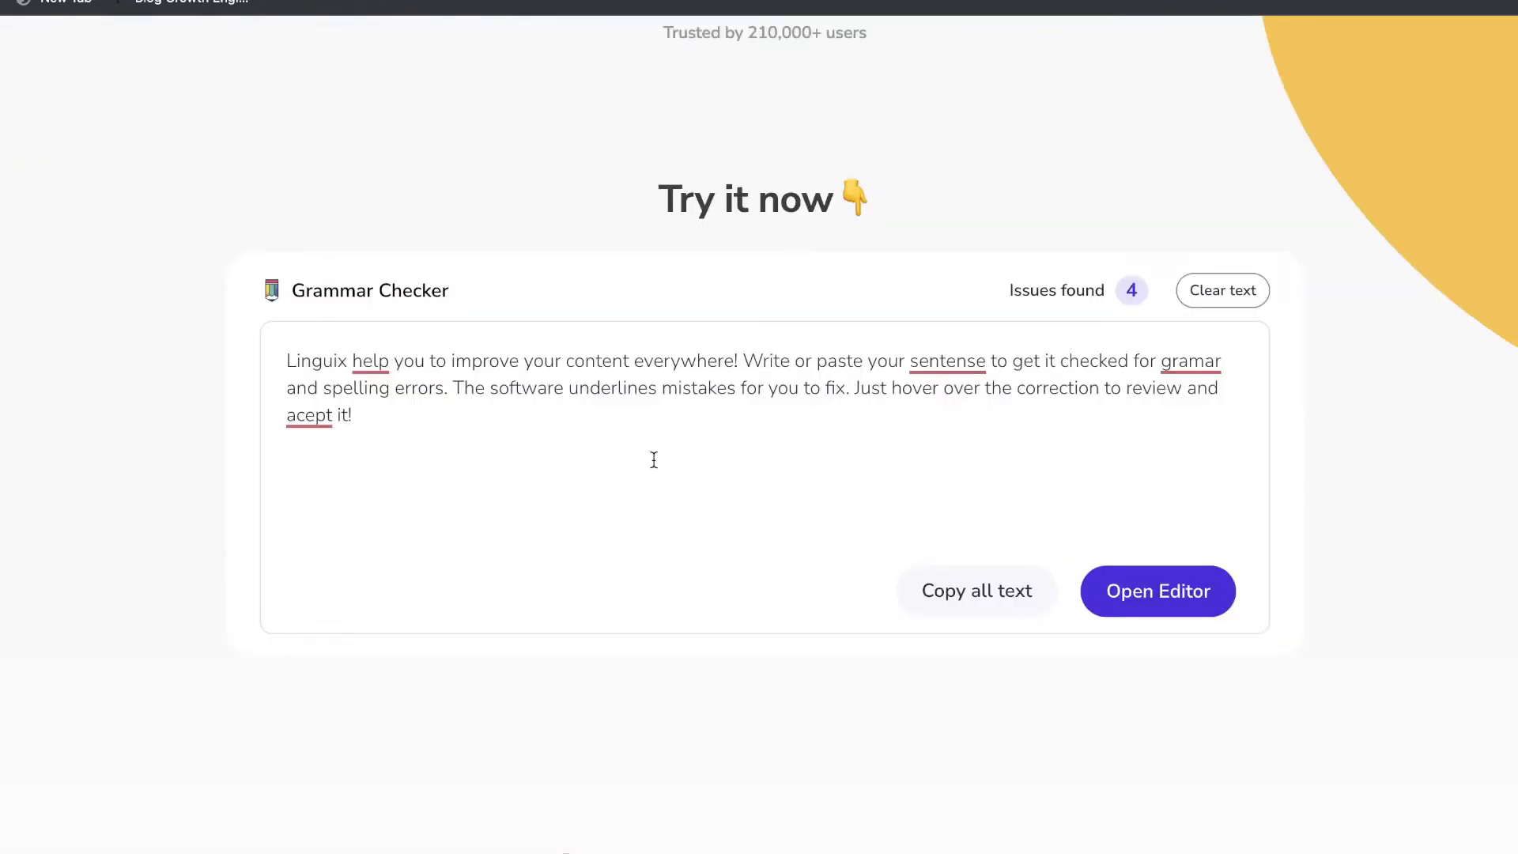
scroll(684, 499, down, 1)
scroll(684, 499, down, 1)
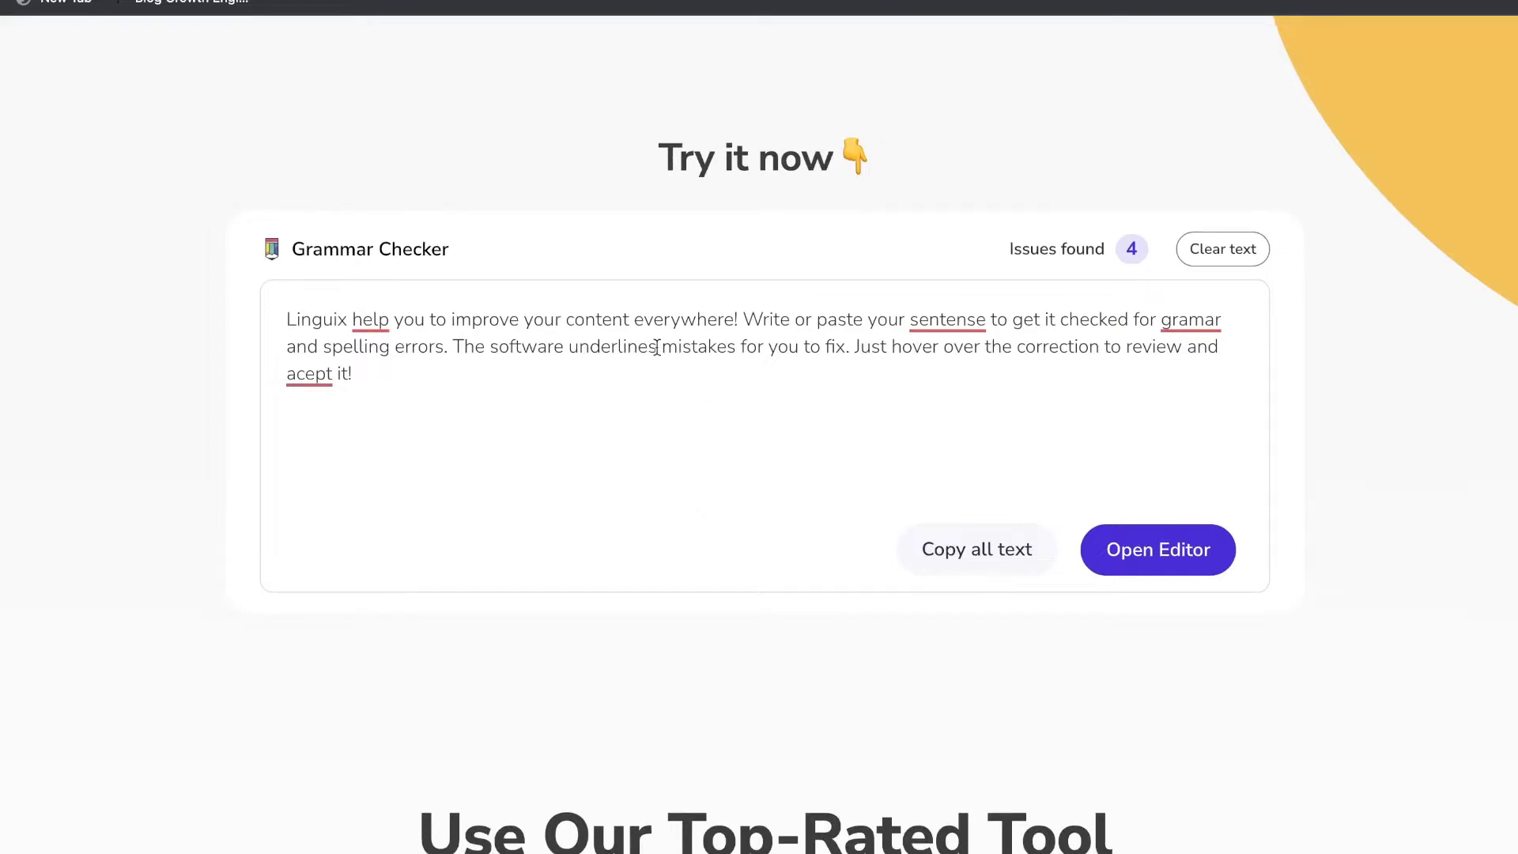
scroll(664, 393, down, 1)
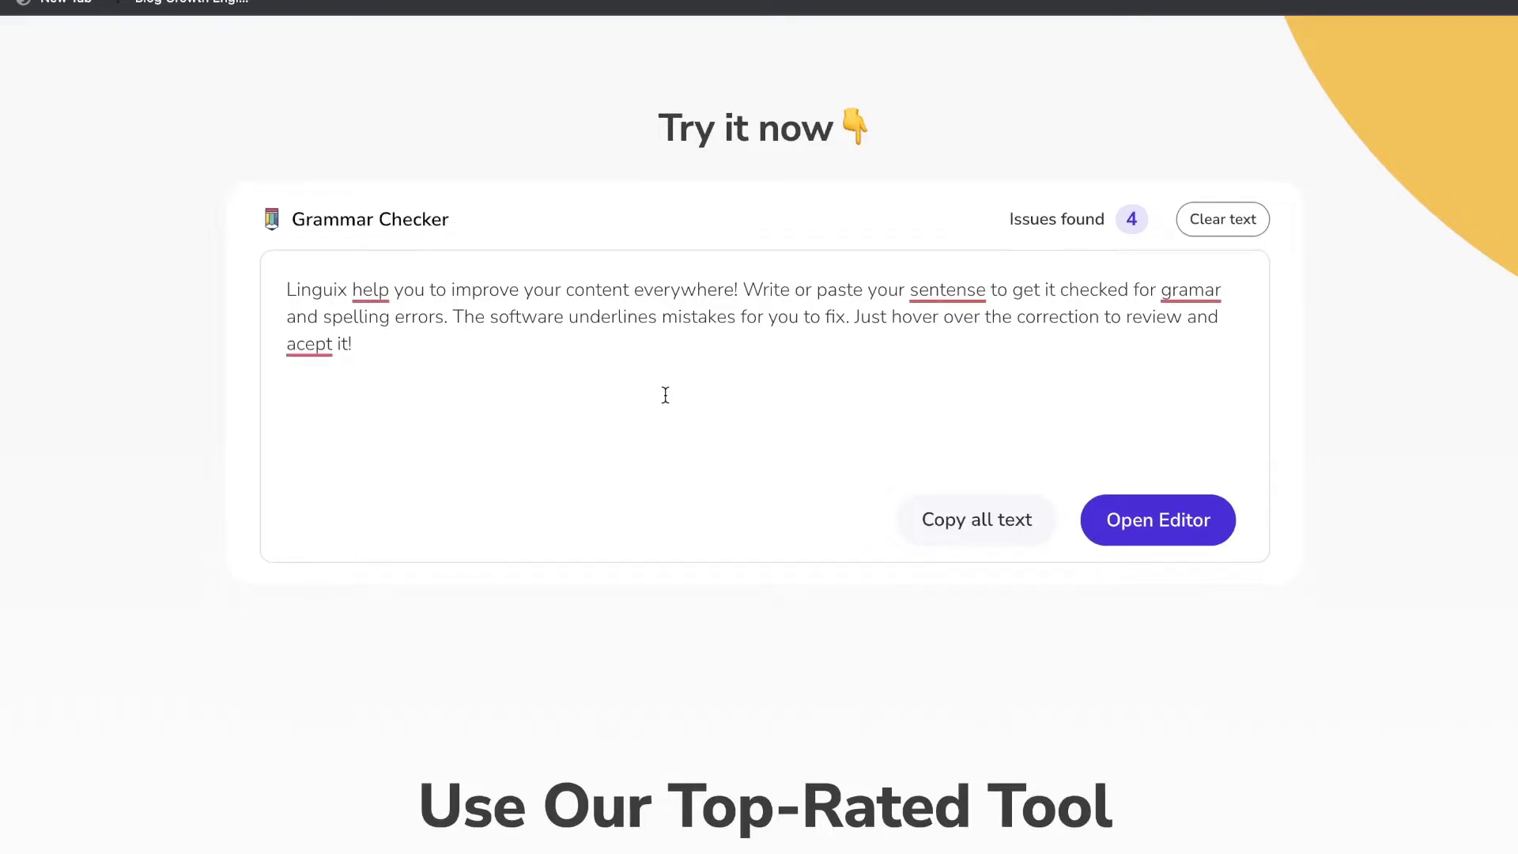
scroll(1118, 451, up, 15)
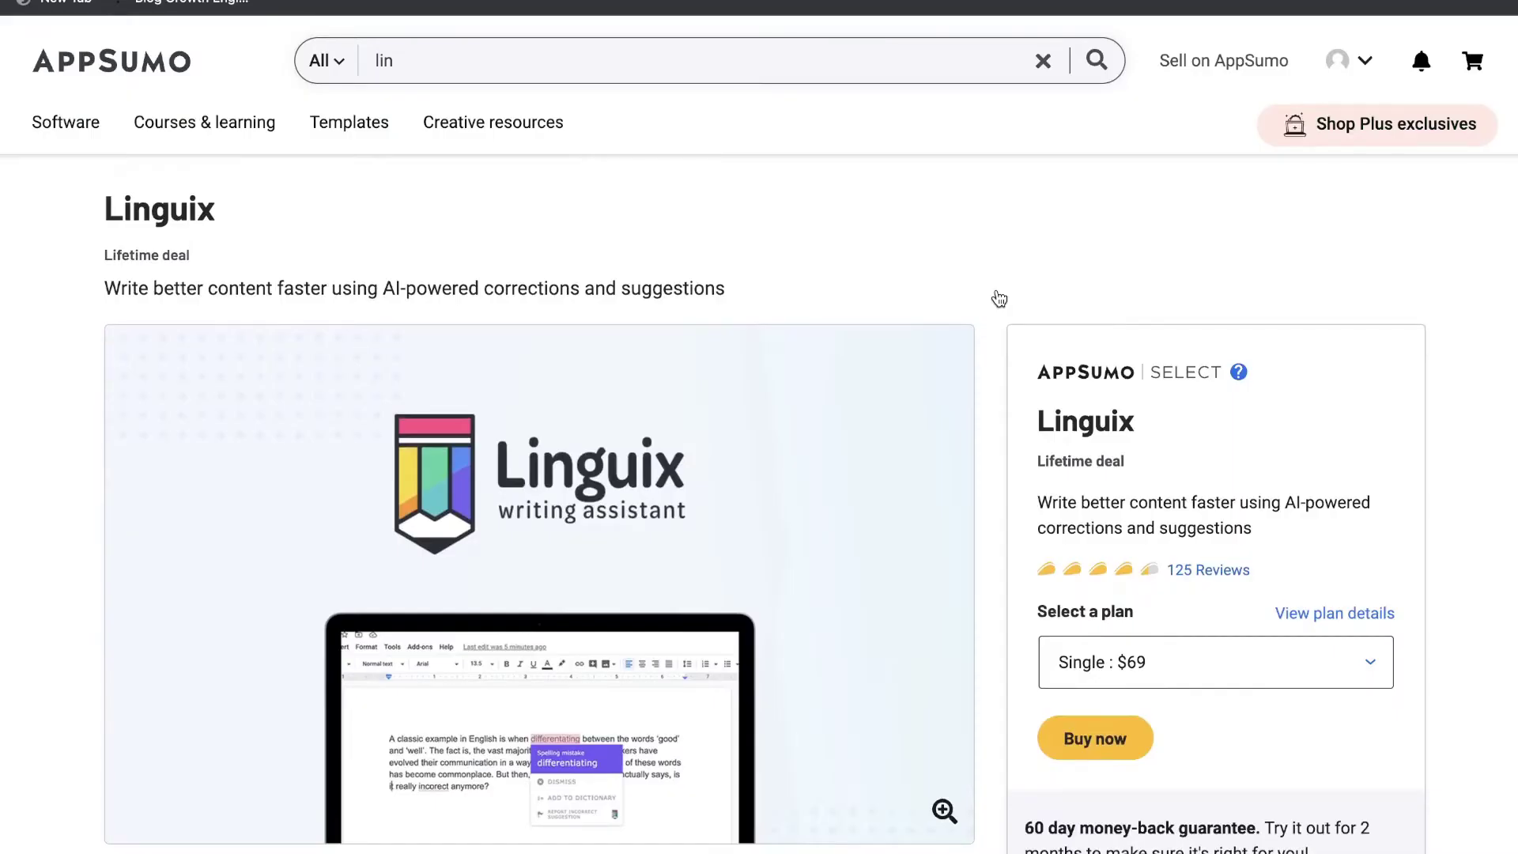
scroll(999, 298, down, 4)
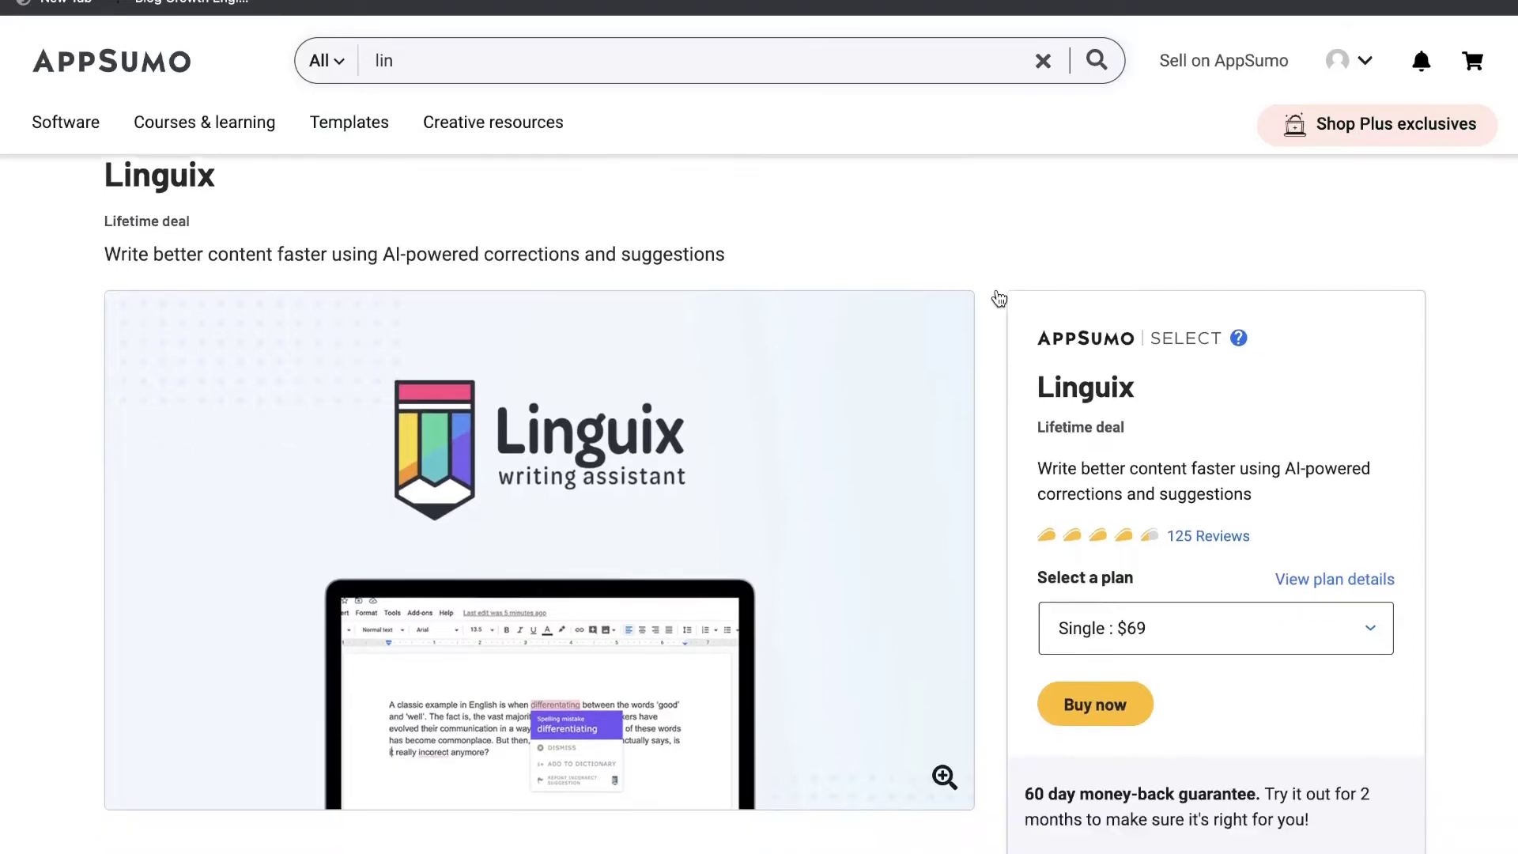
scroll(972, 598, down, 1)
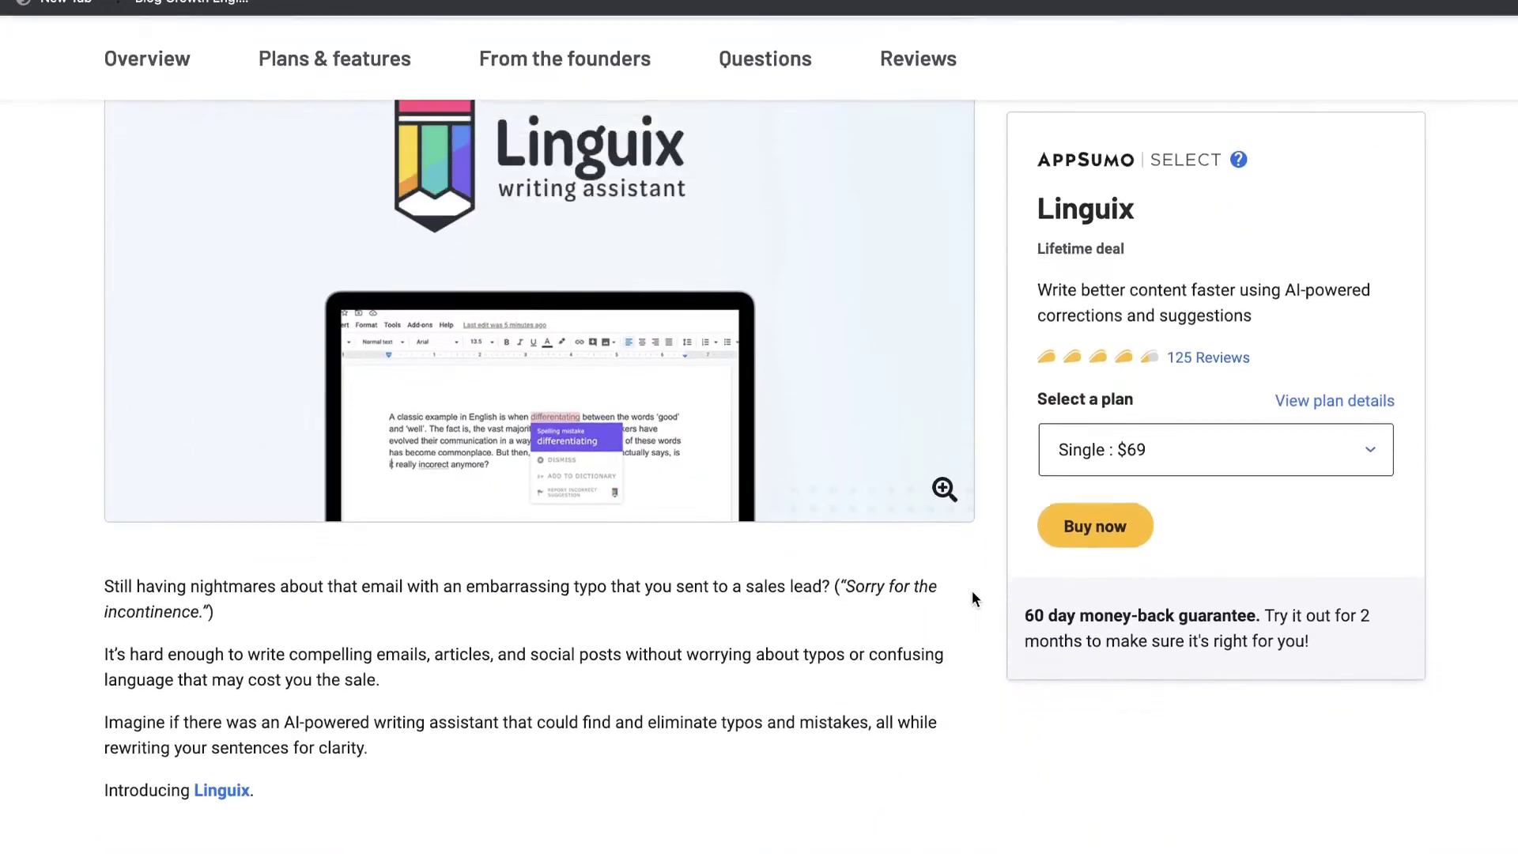
scroll(983, 471, down, 15)
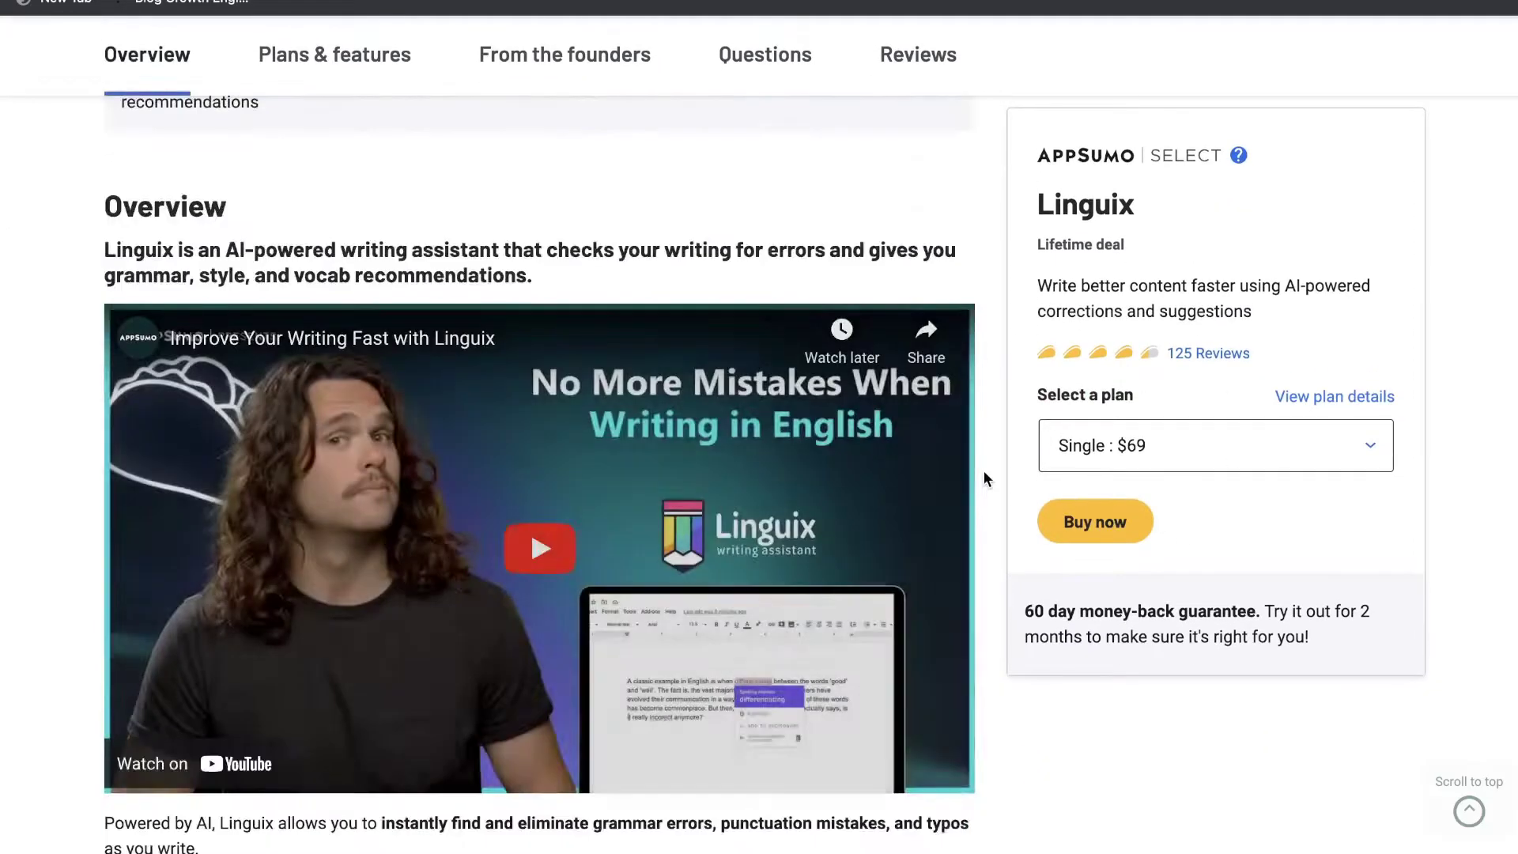
triple_click(218, 368)
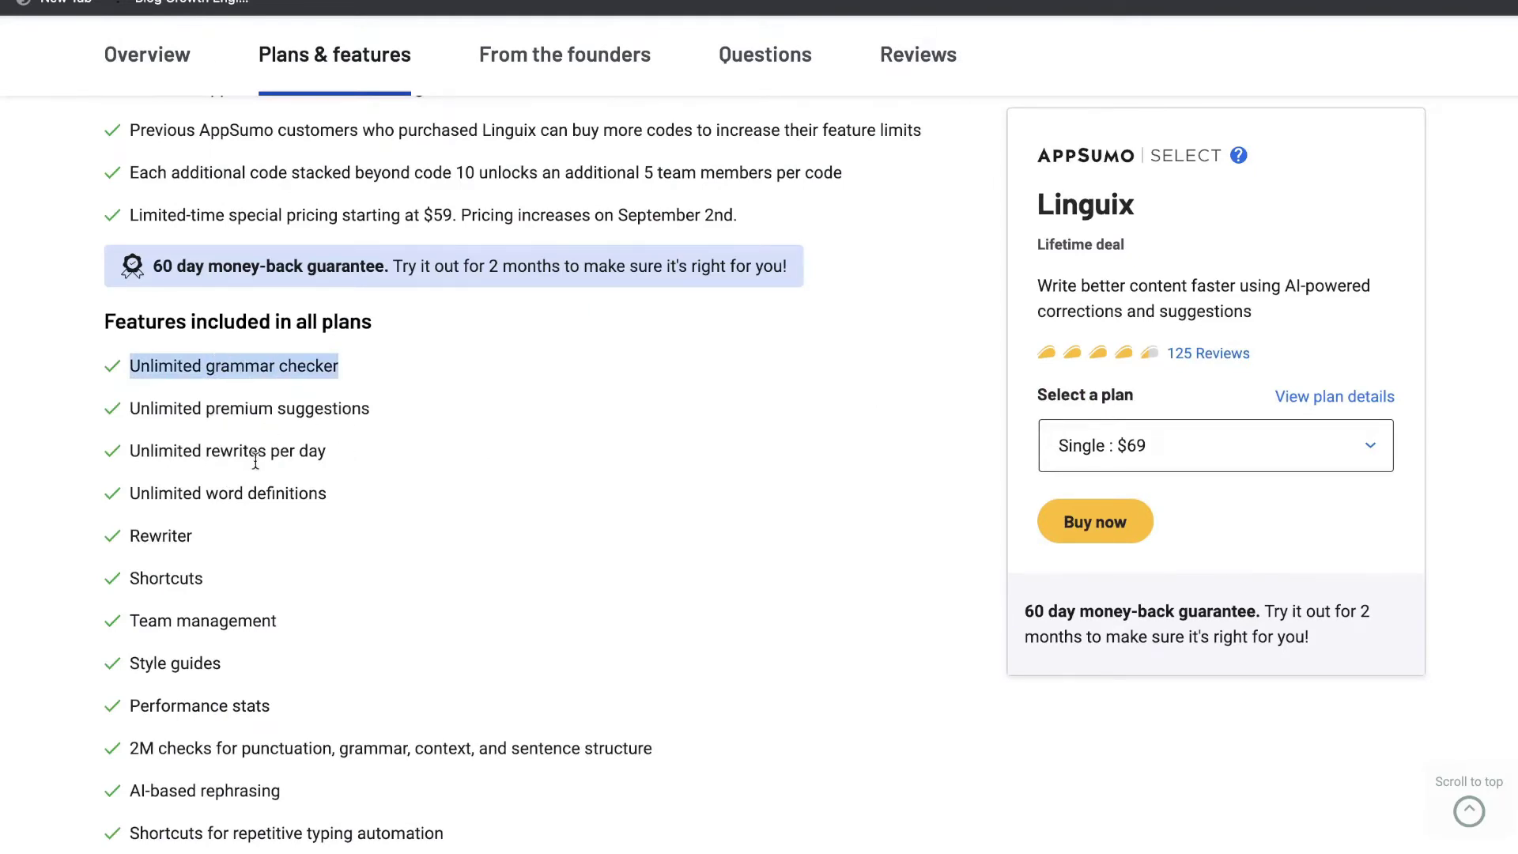
Select the Double plan's 7 team members line.
scroll(284, 466, down, 1)
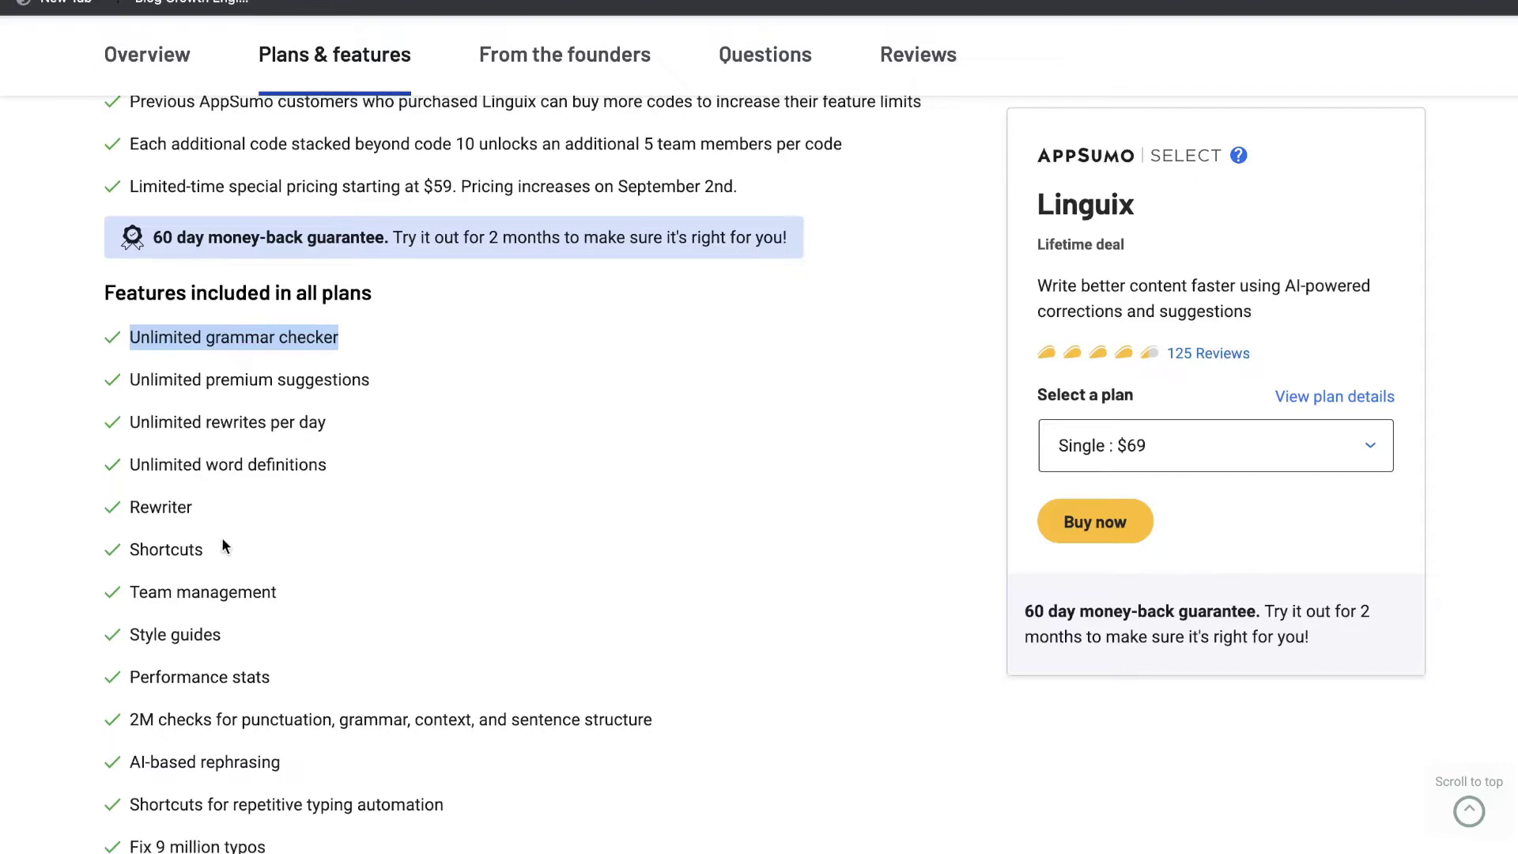
scroll(249, 566, down, 5)
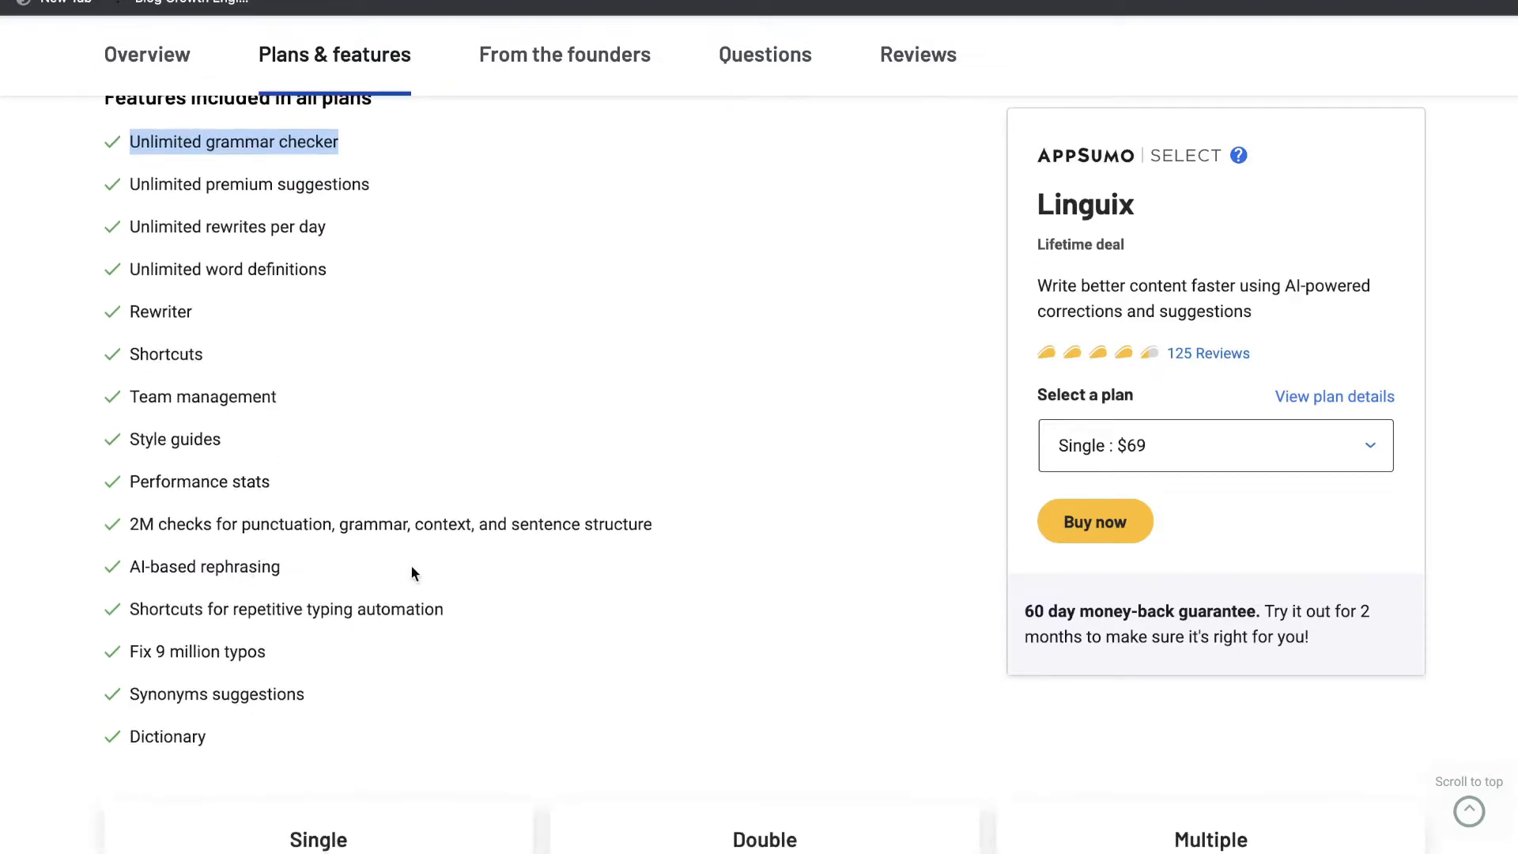
scroll(411, 567, down, 8)
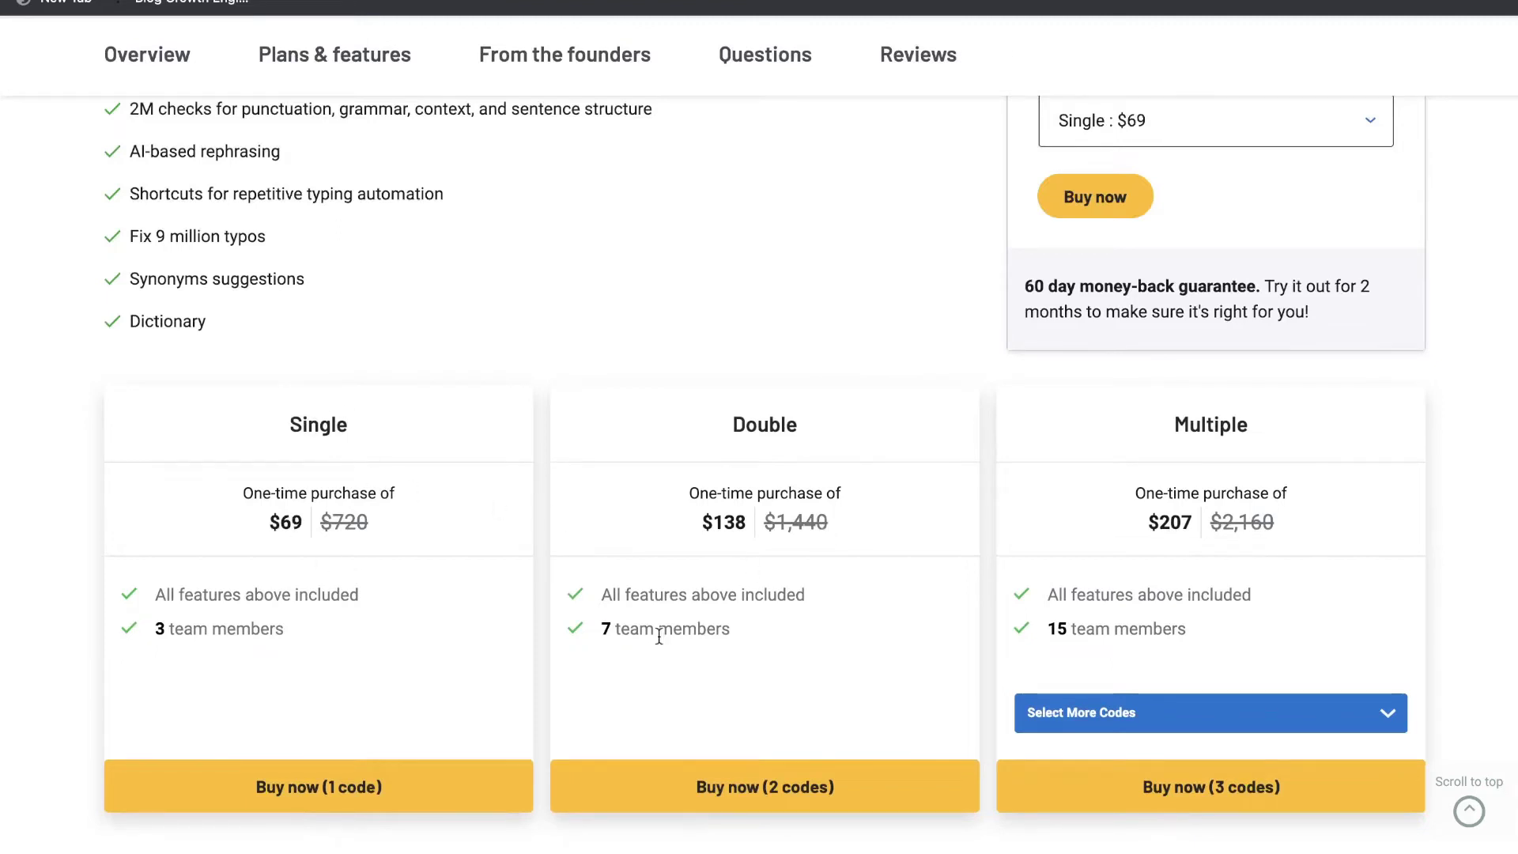
triple_click(619, 632)
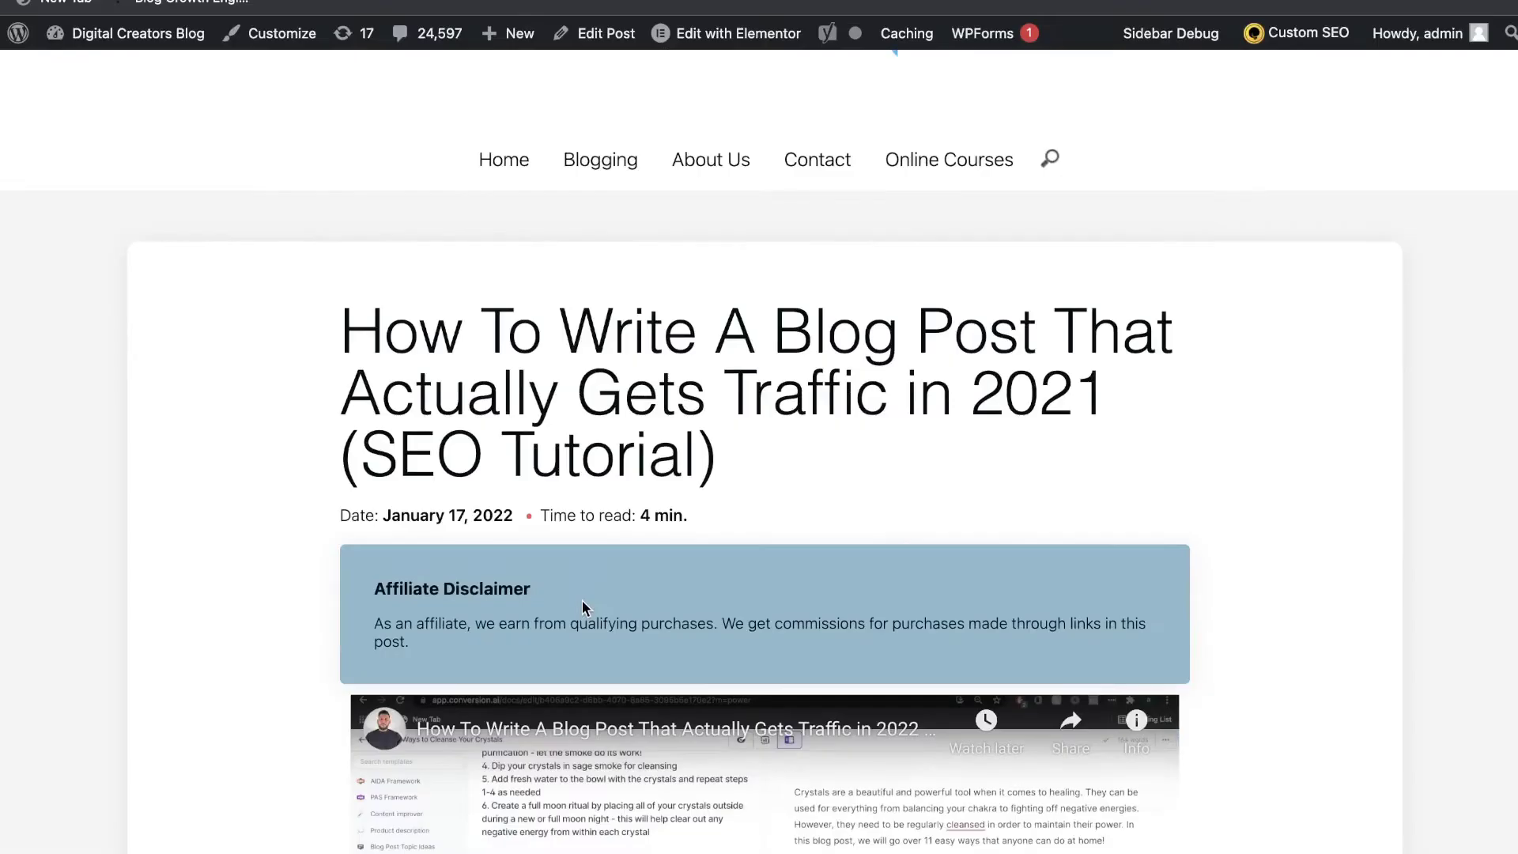
Select the WordPress post's intro paragraph starting "It's 2021.".
scroll(582, 603, down, 2)
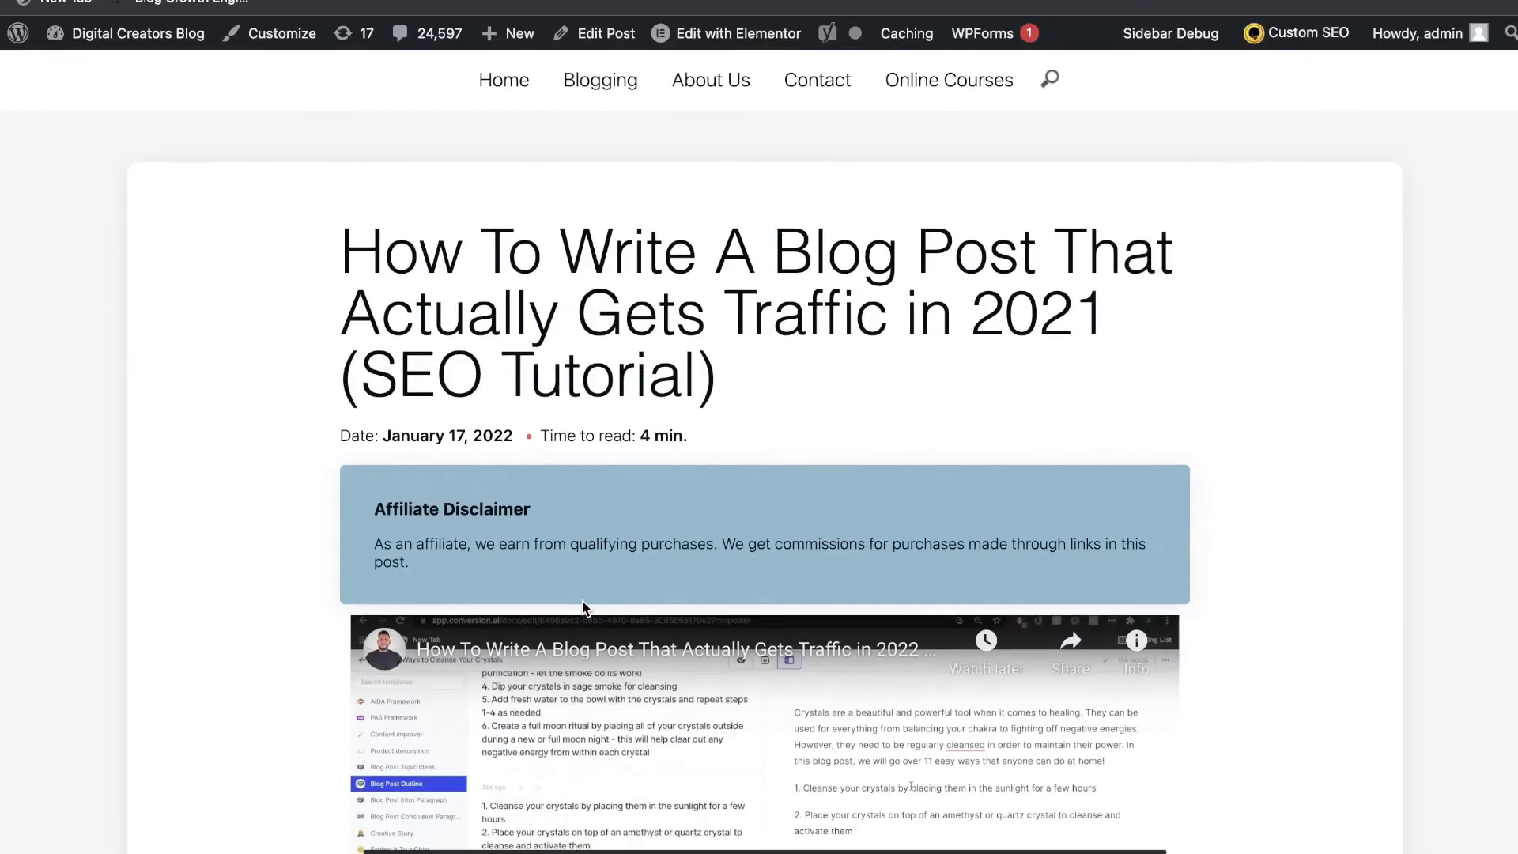
scroll(727, 506, down, 1)
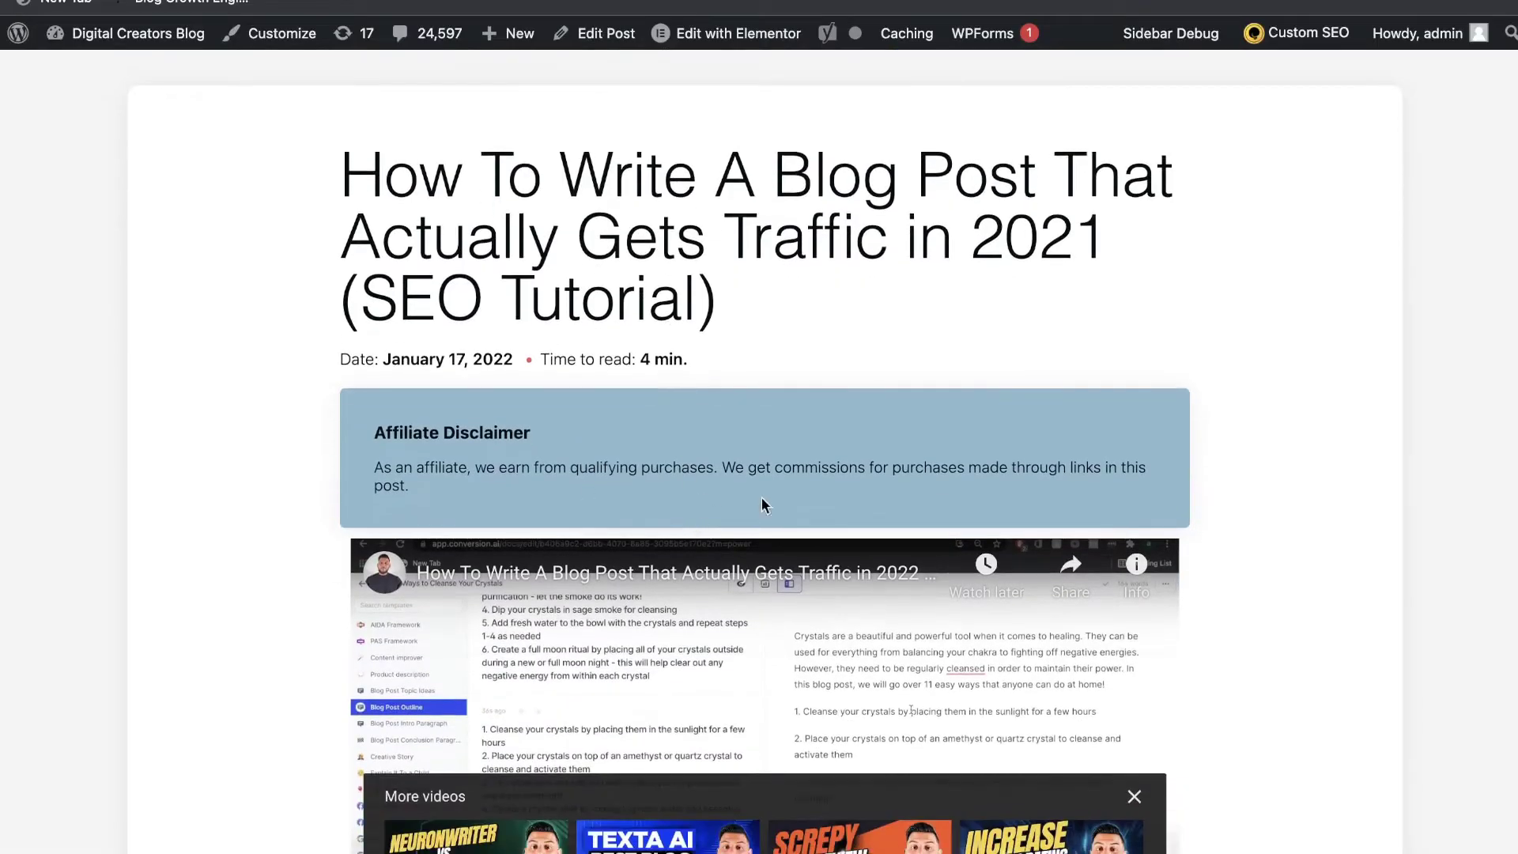
scroll(864, 478, down, 3)
scroll(861, 478, down, 15)
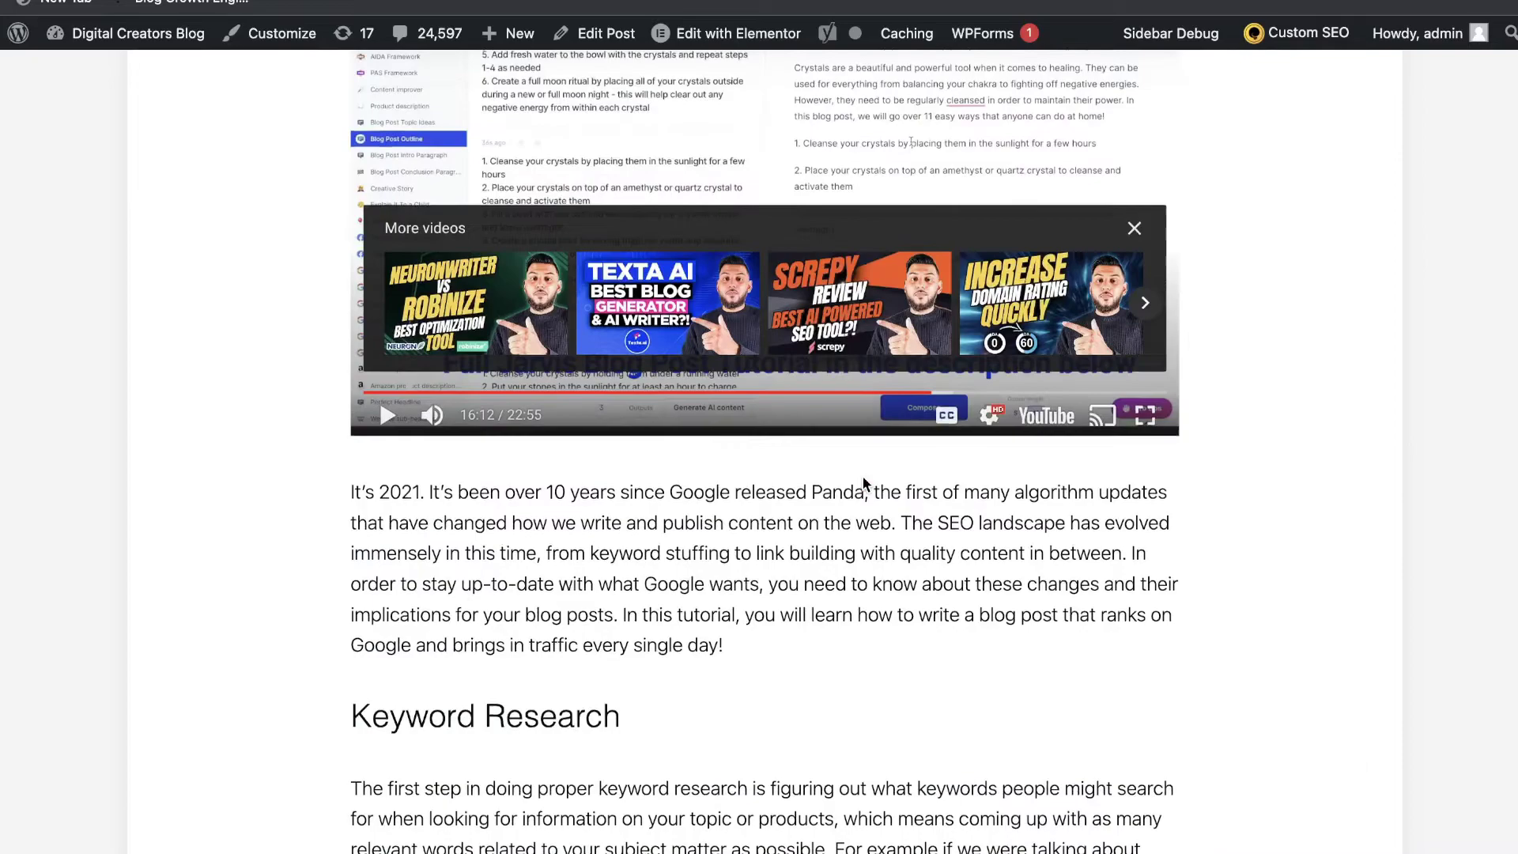
scroll(663, 370, up, 5)
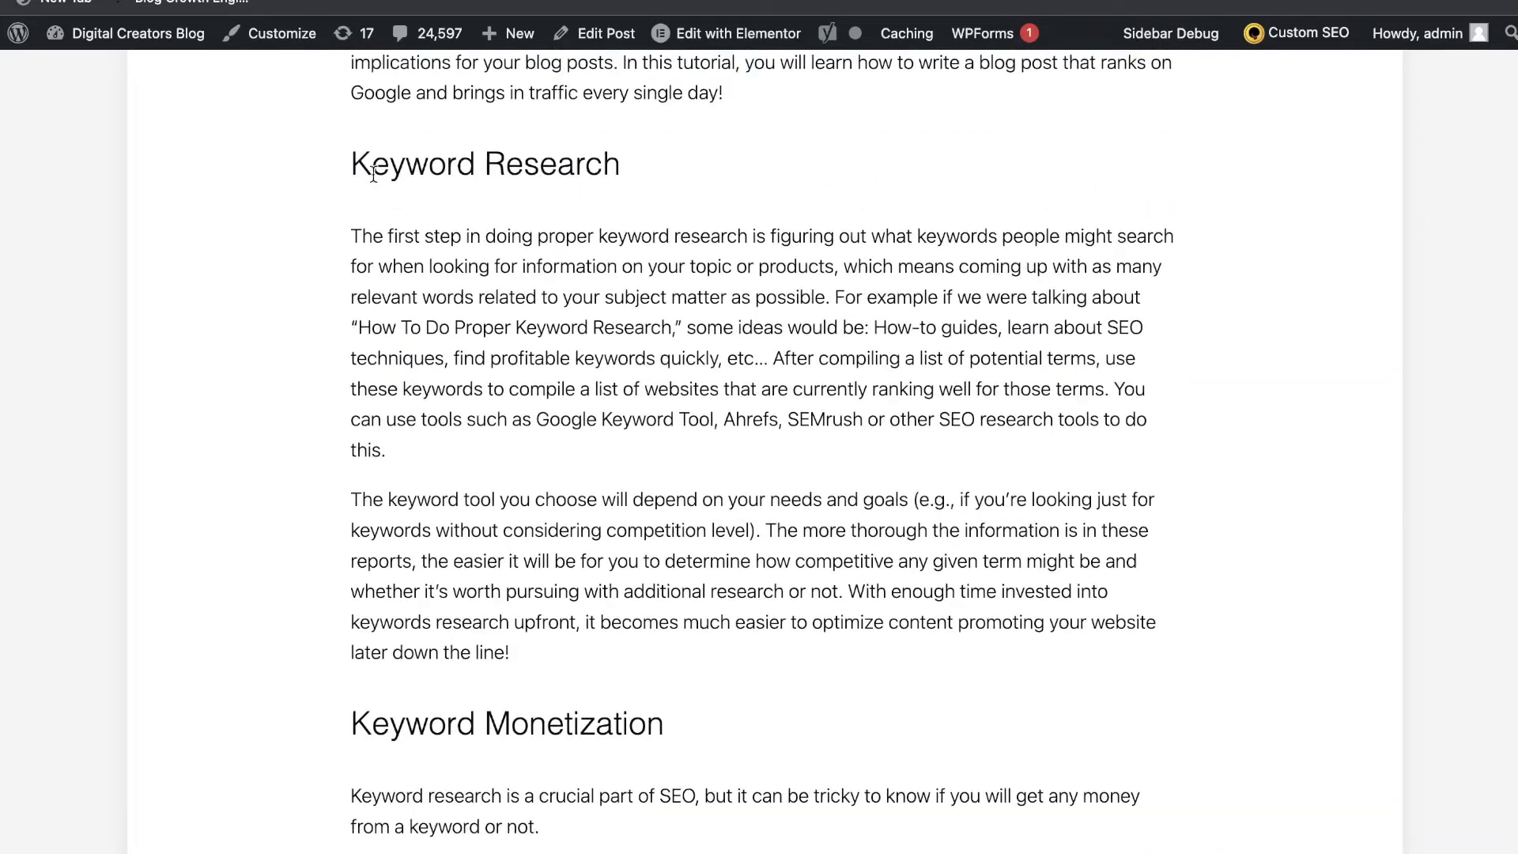
scroll(372, 173, up, 3)
scroll(352, 154, down, 2)
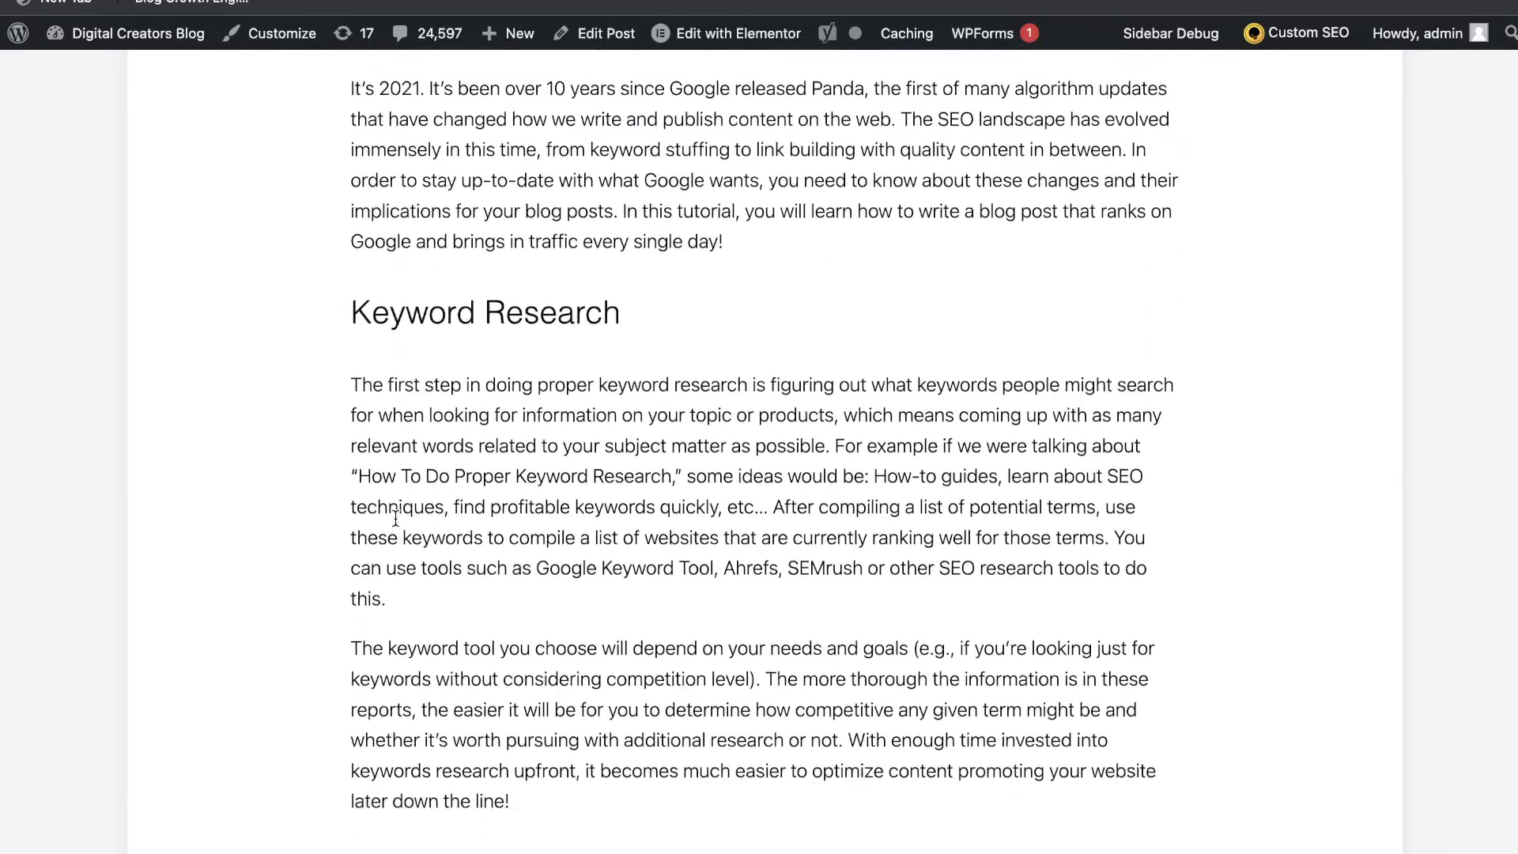
scroll(363, 237, up, 5)
drag(351, 296, 746, 492)
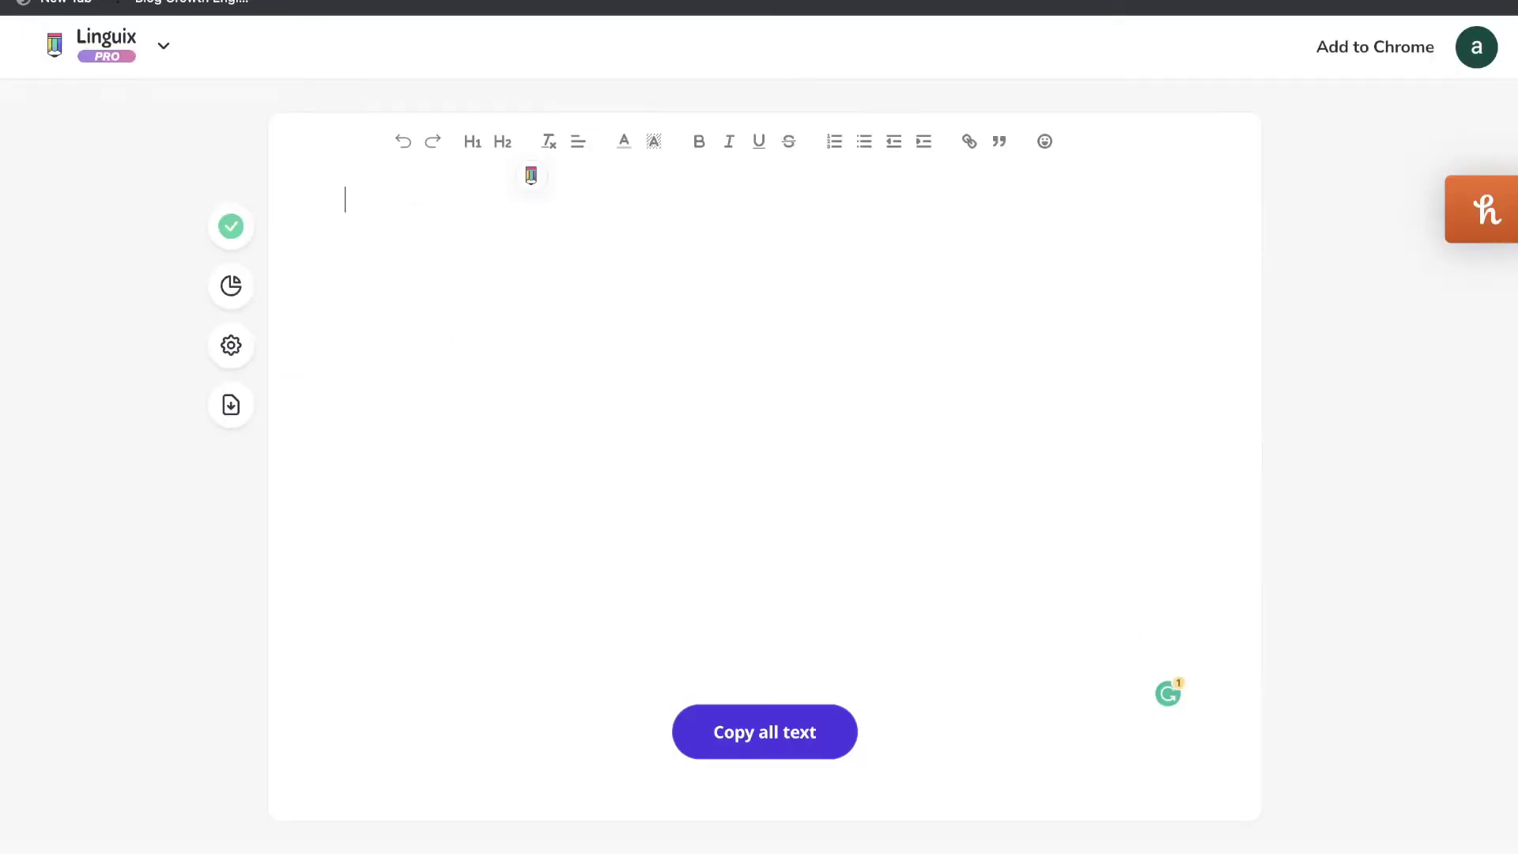
Paste the intro into Linguix and accept the "keyword-rich" hyphen and the comma after "topic".
text(It’s 2021. It’s been over 10 years since Google released Panda, the first of many algorithm updates that have changed how we write and publish content on the web. The SEO landscape has evolved immensely in this time, from keyword stuffing to link building with quality content in between. In order to stay up-to-date with what Google wants, you need to know about these changes and their implications for your blog posts. In this tutorial, you will learn how to write a blog post that ranks on Google and brings in traffic every single day!)
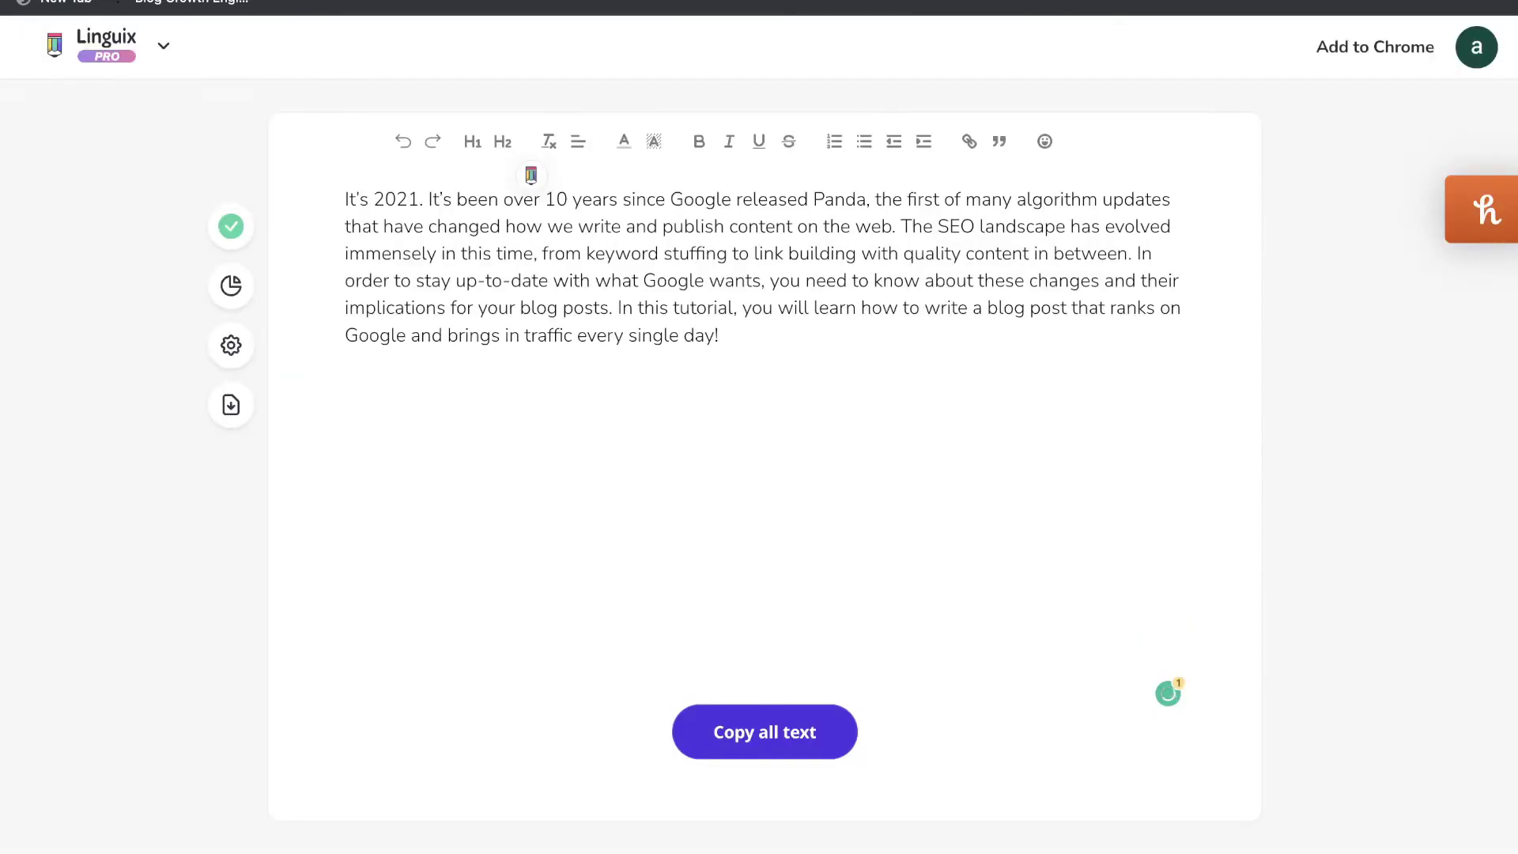
key(Return)
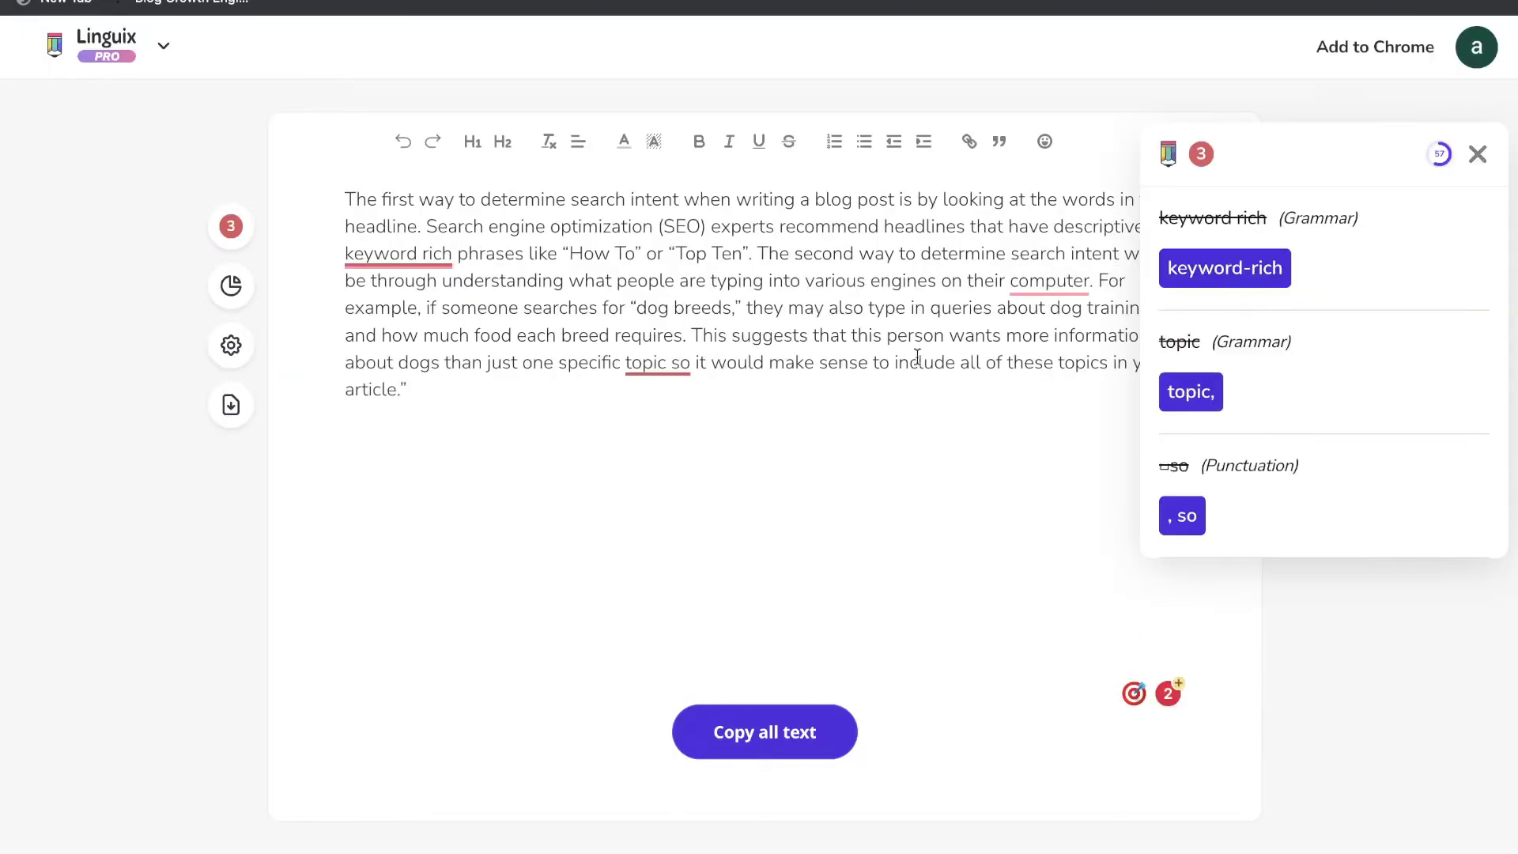
click(1247, 278)
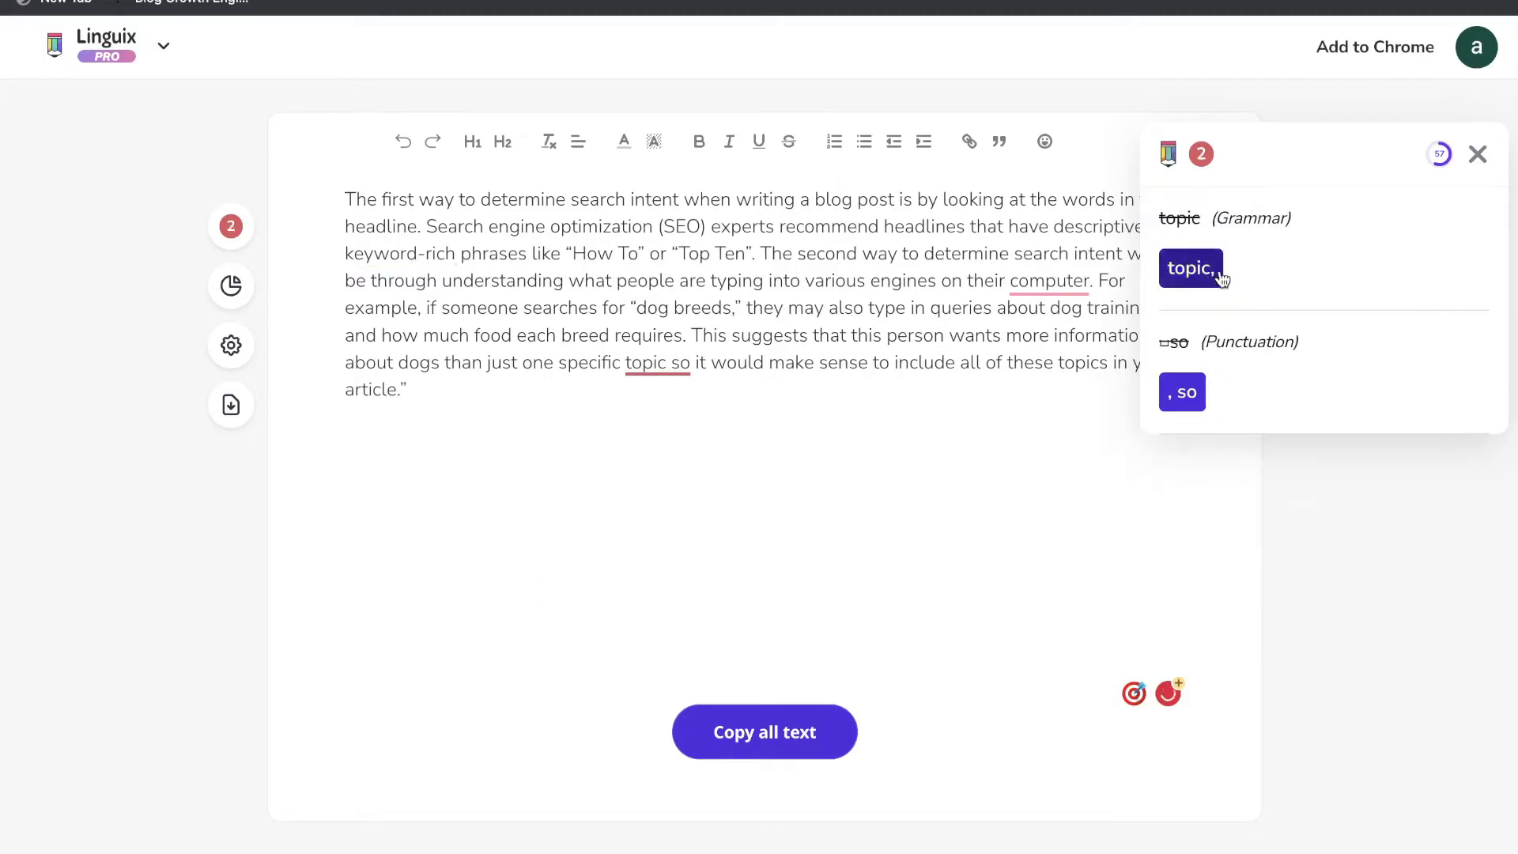
click(1222, 273)
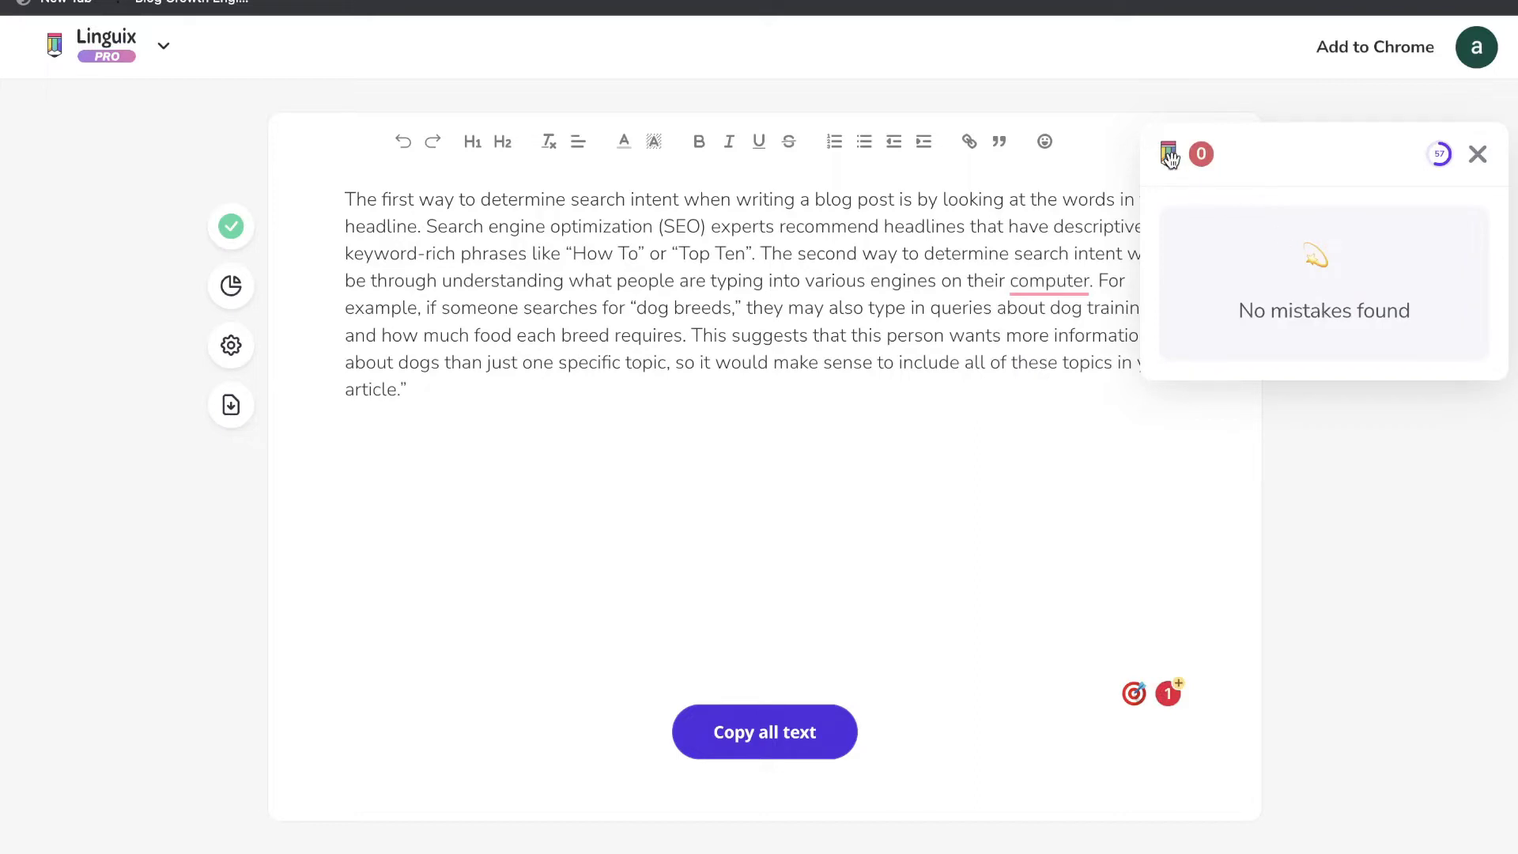
mouse_move(1441, 156)
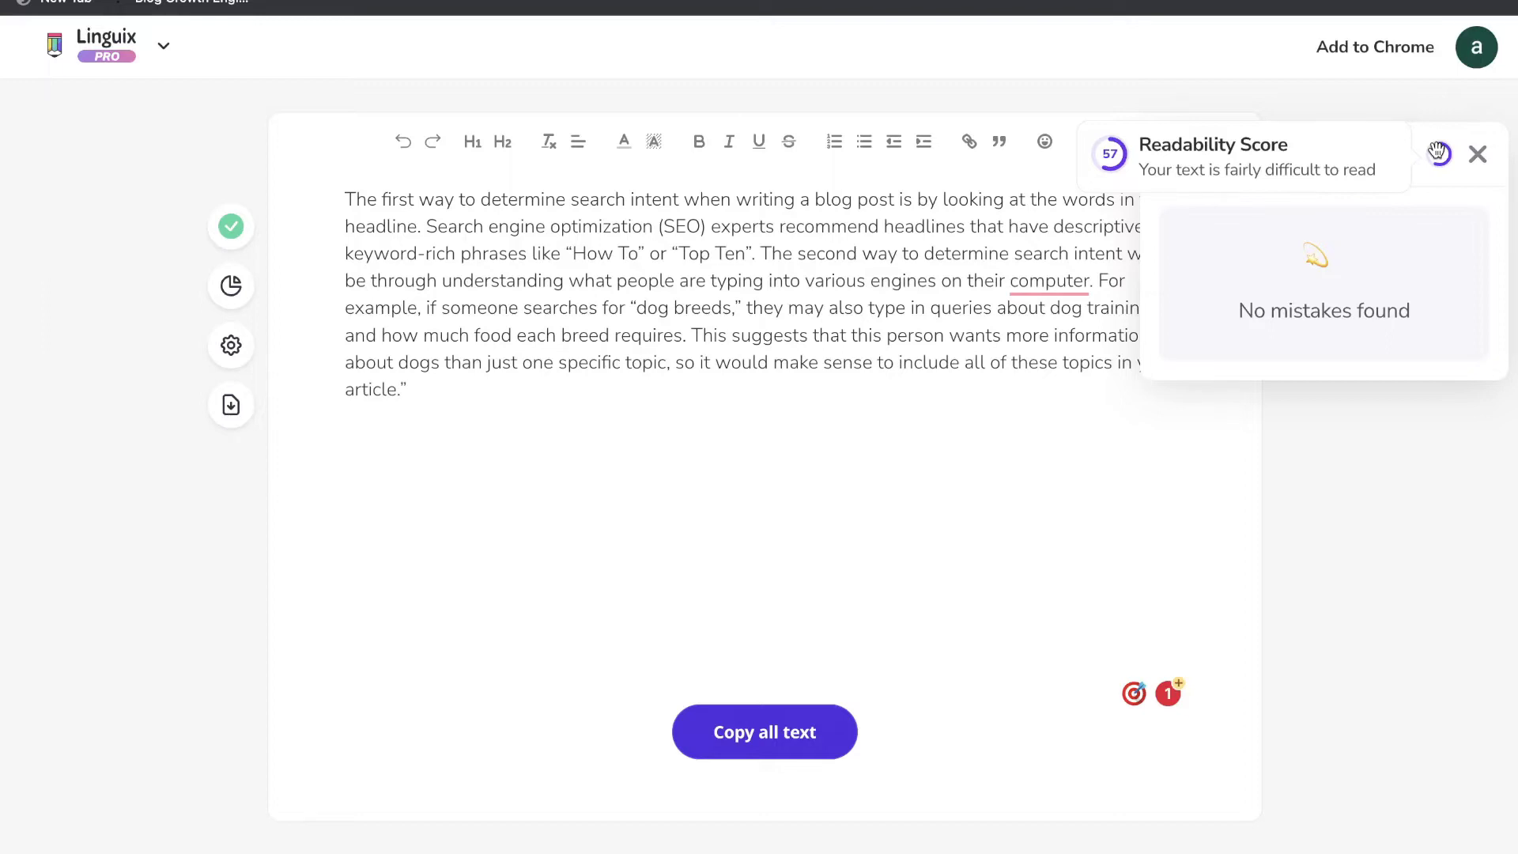
Open Language Preferences and keep English (US) as the writing language.
click(230, 344)
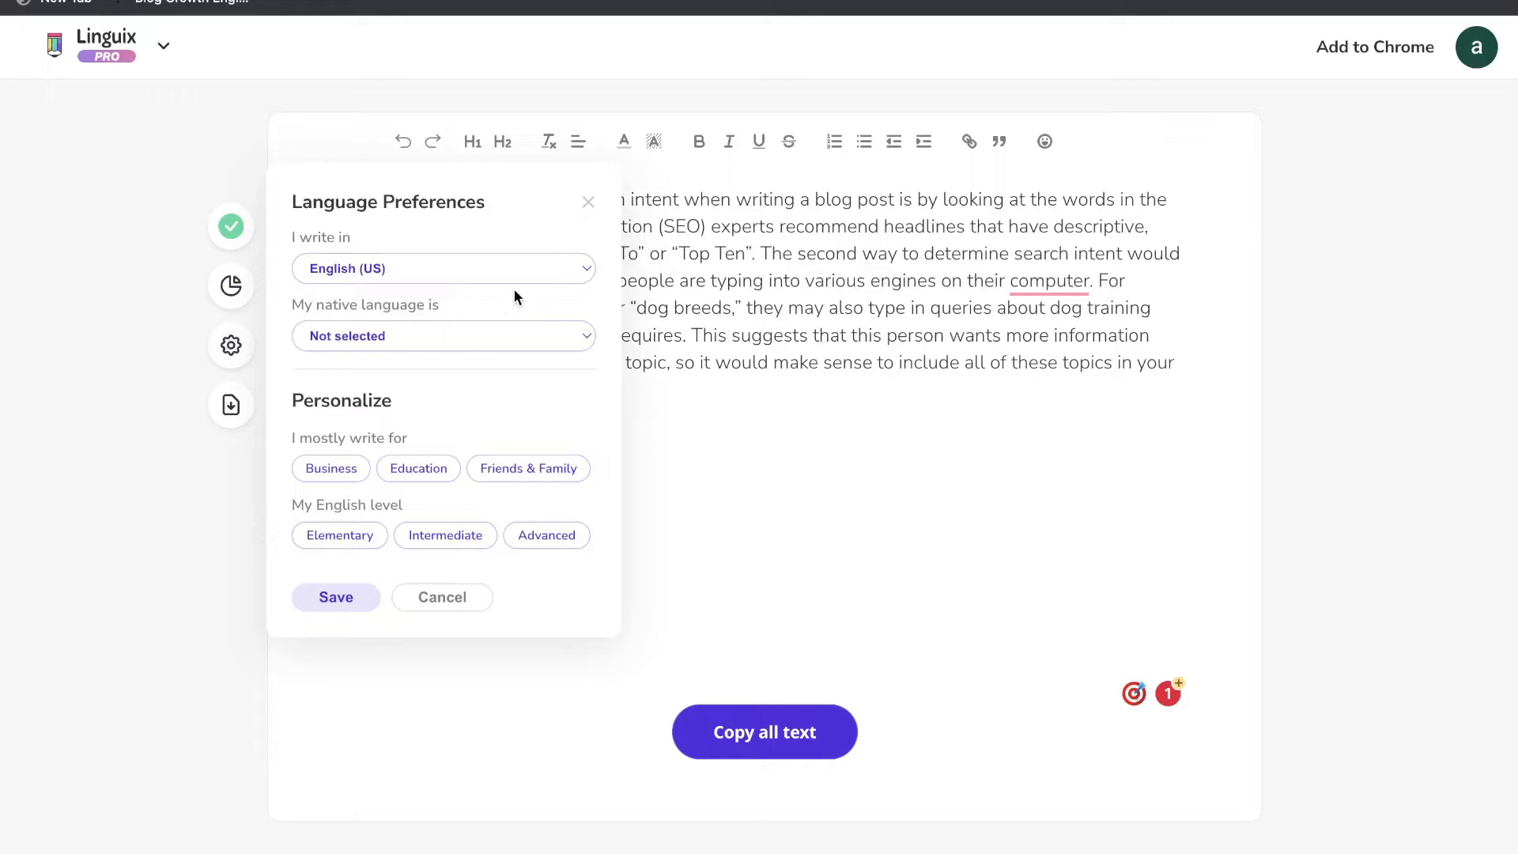
click(448, 269)
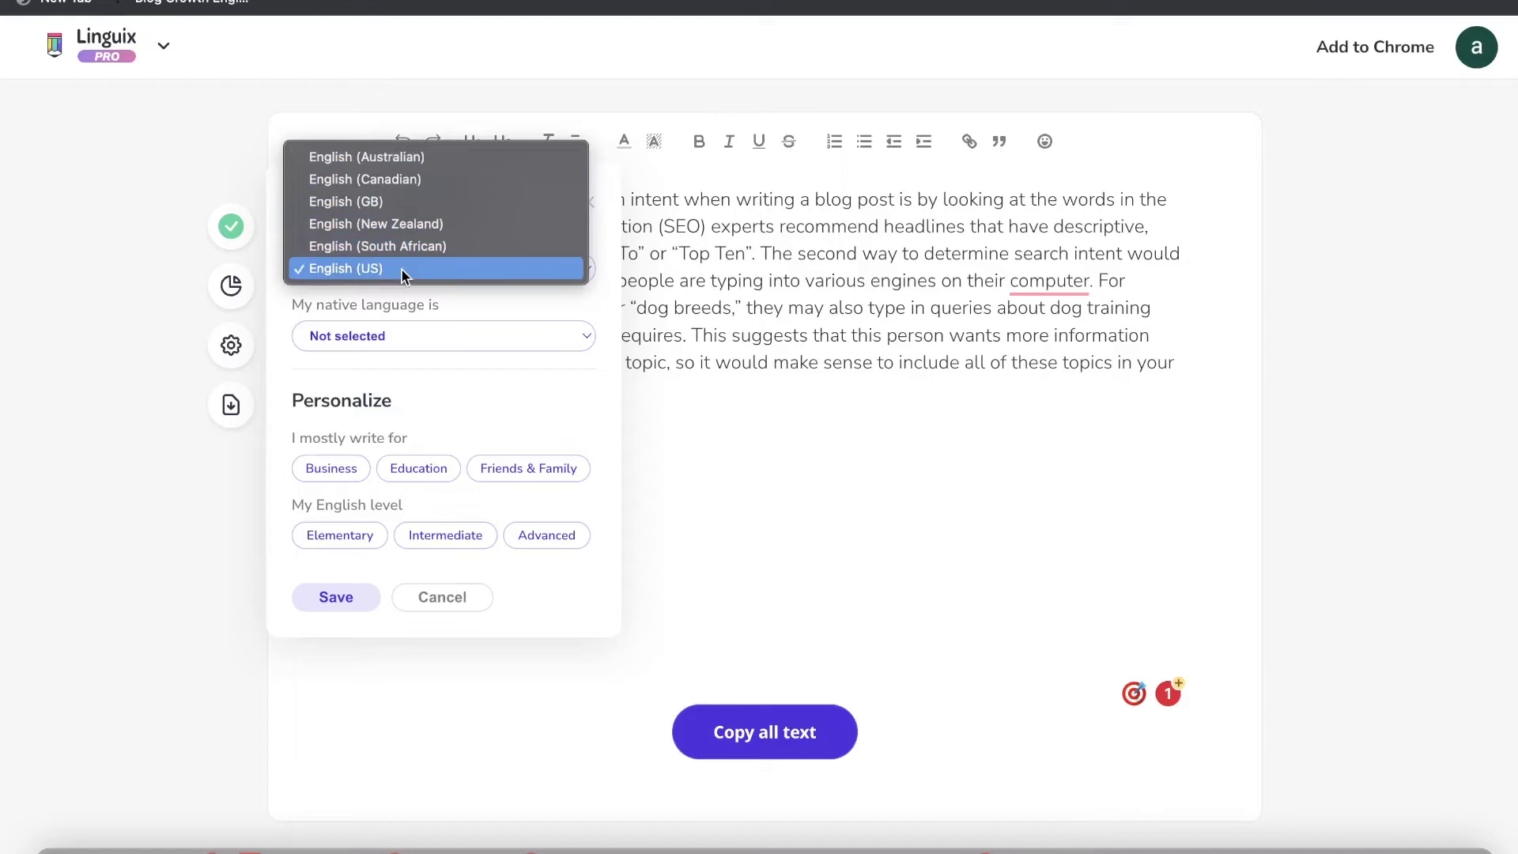
click(401, 269)
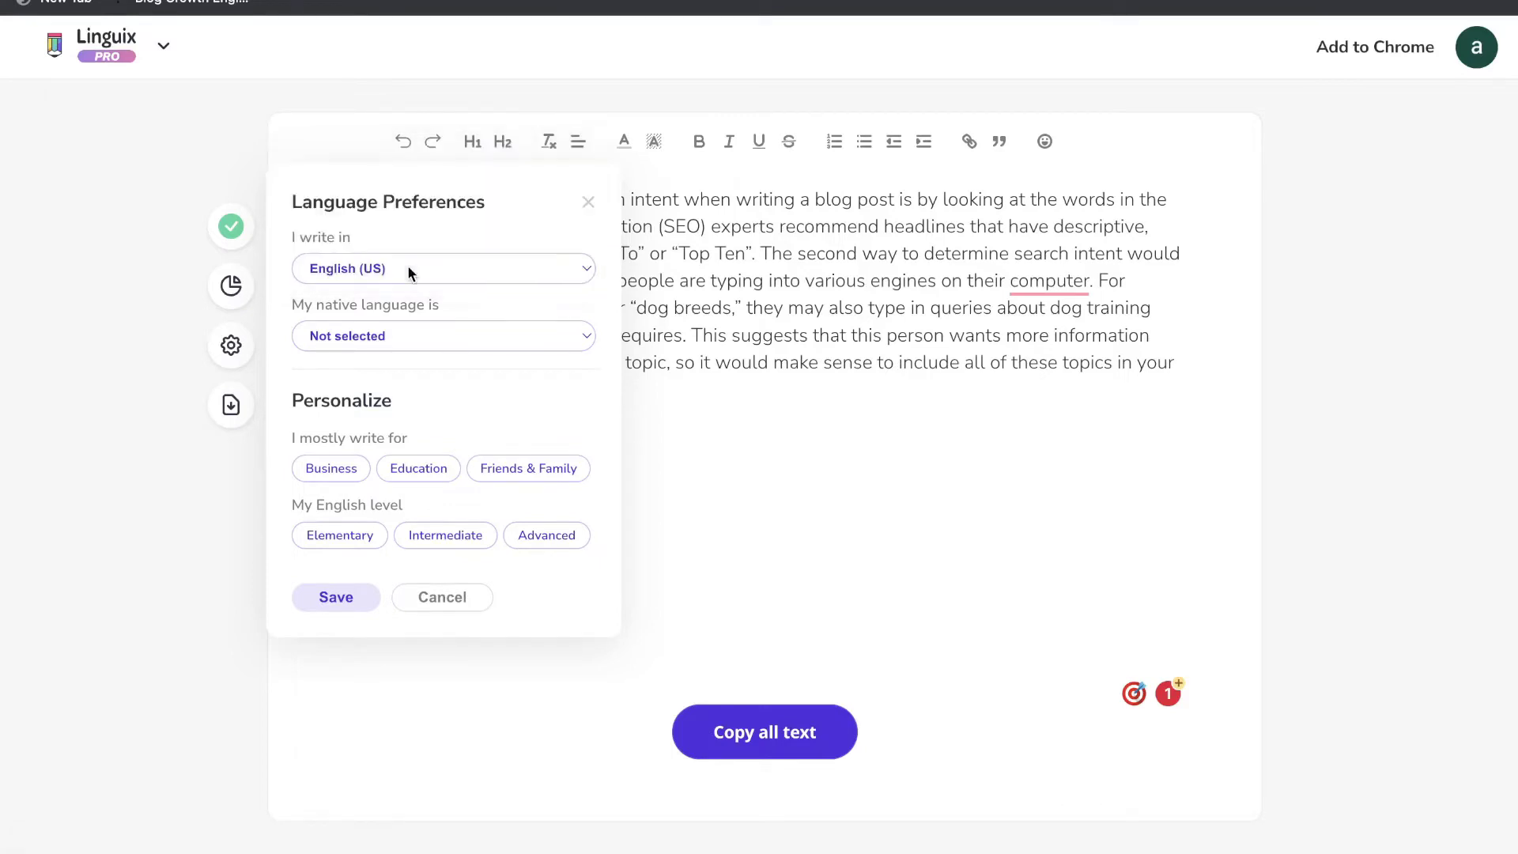
click(504, 331)
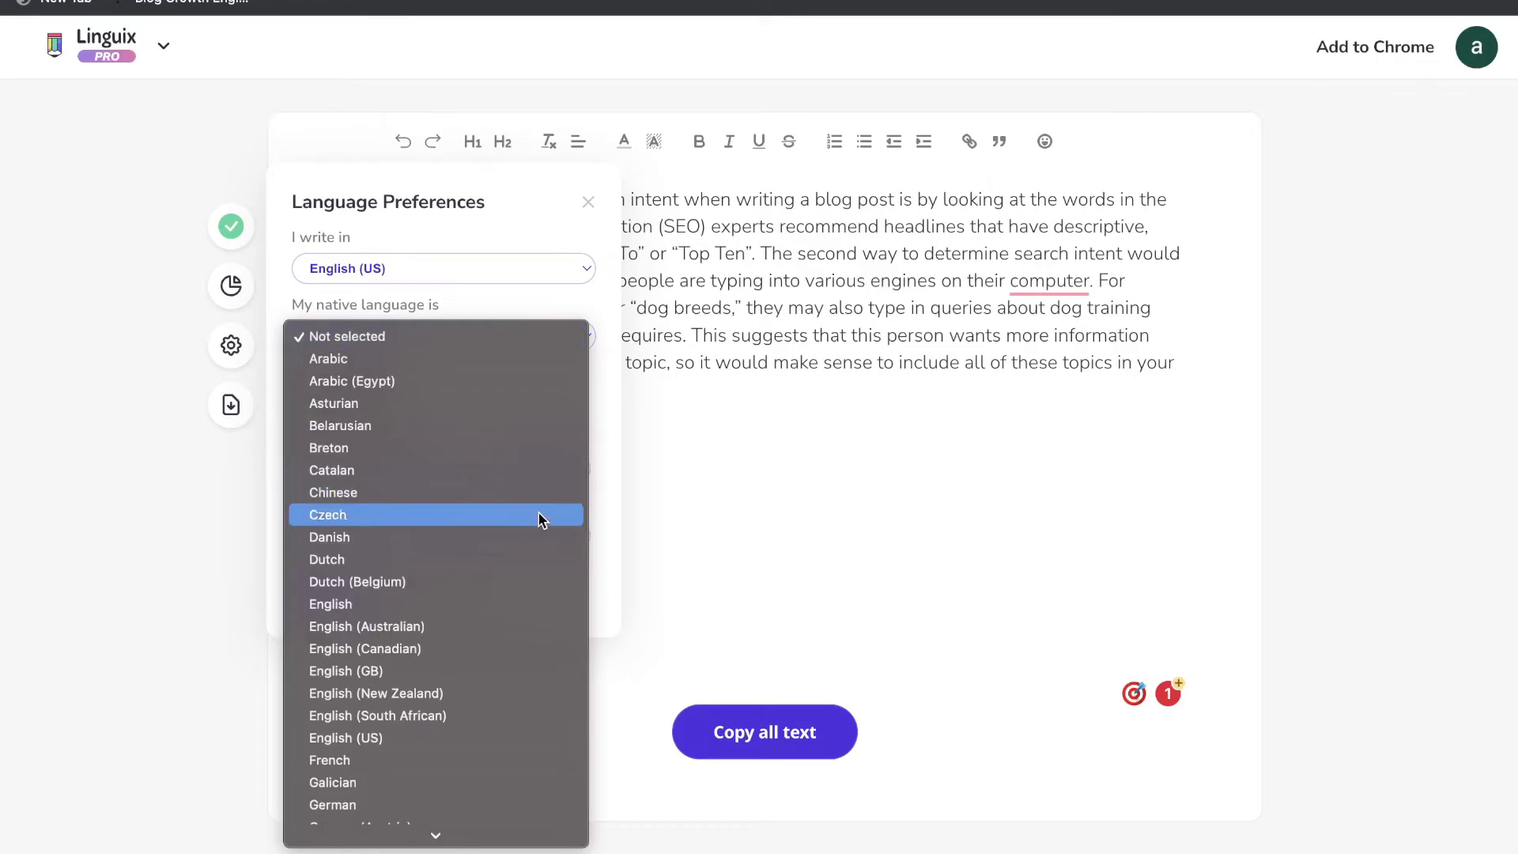
scroll(517, 591, down, 5)
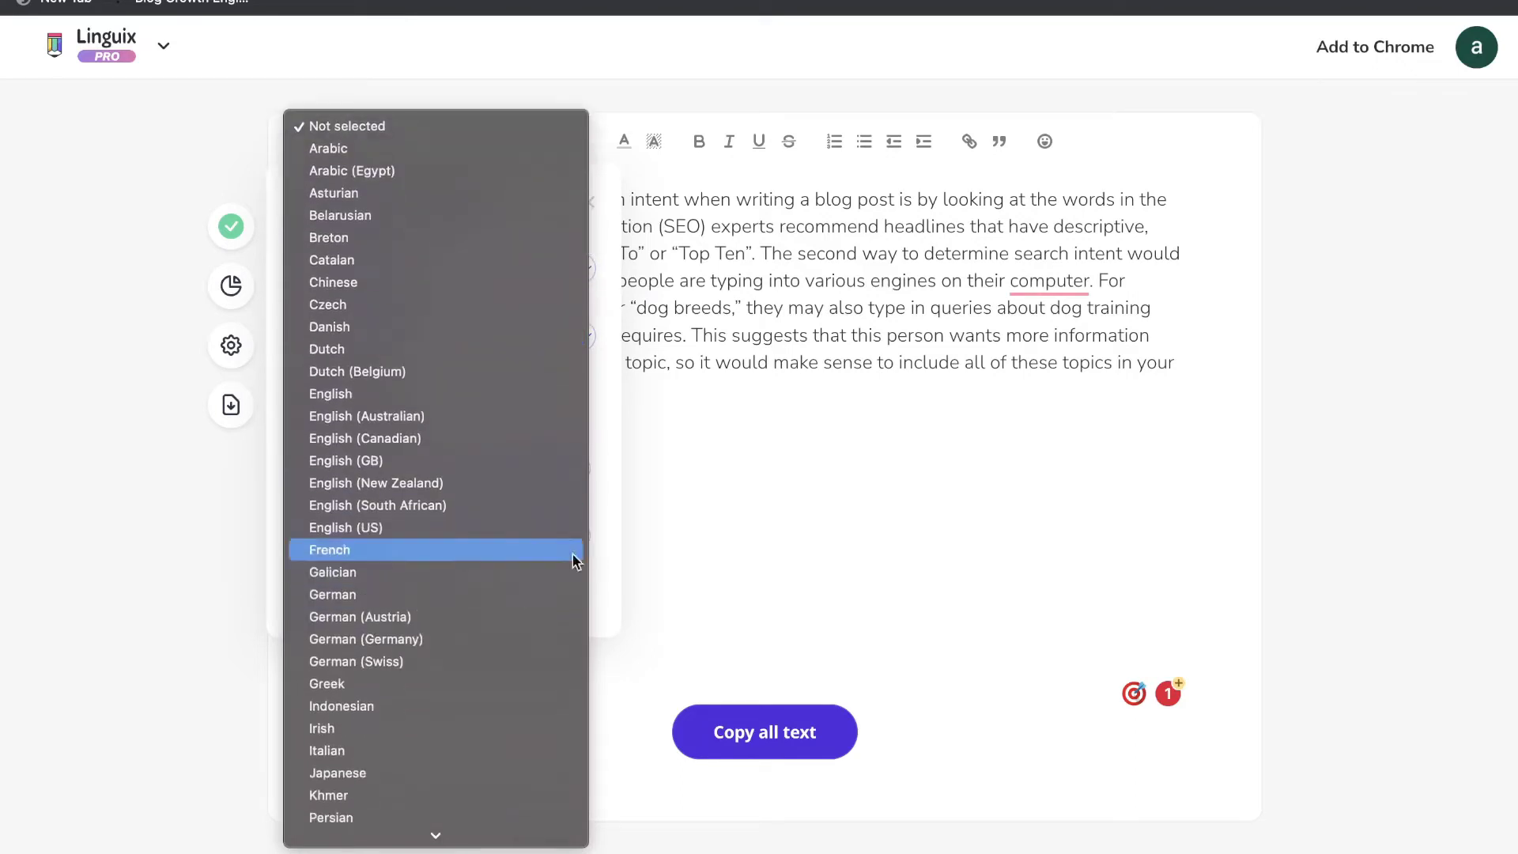
click(709, 516)
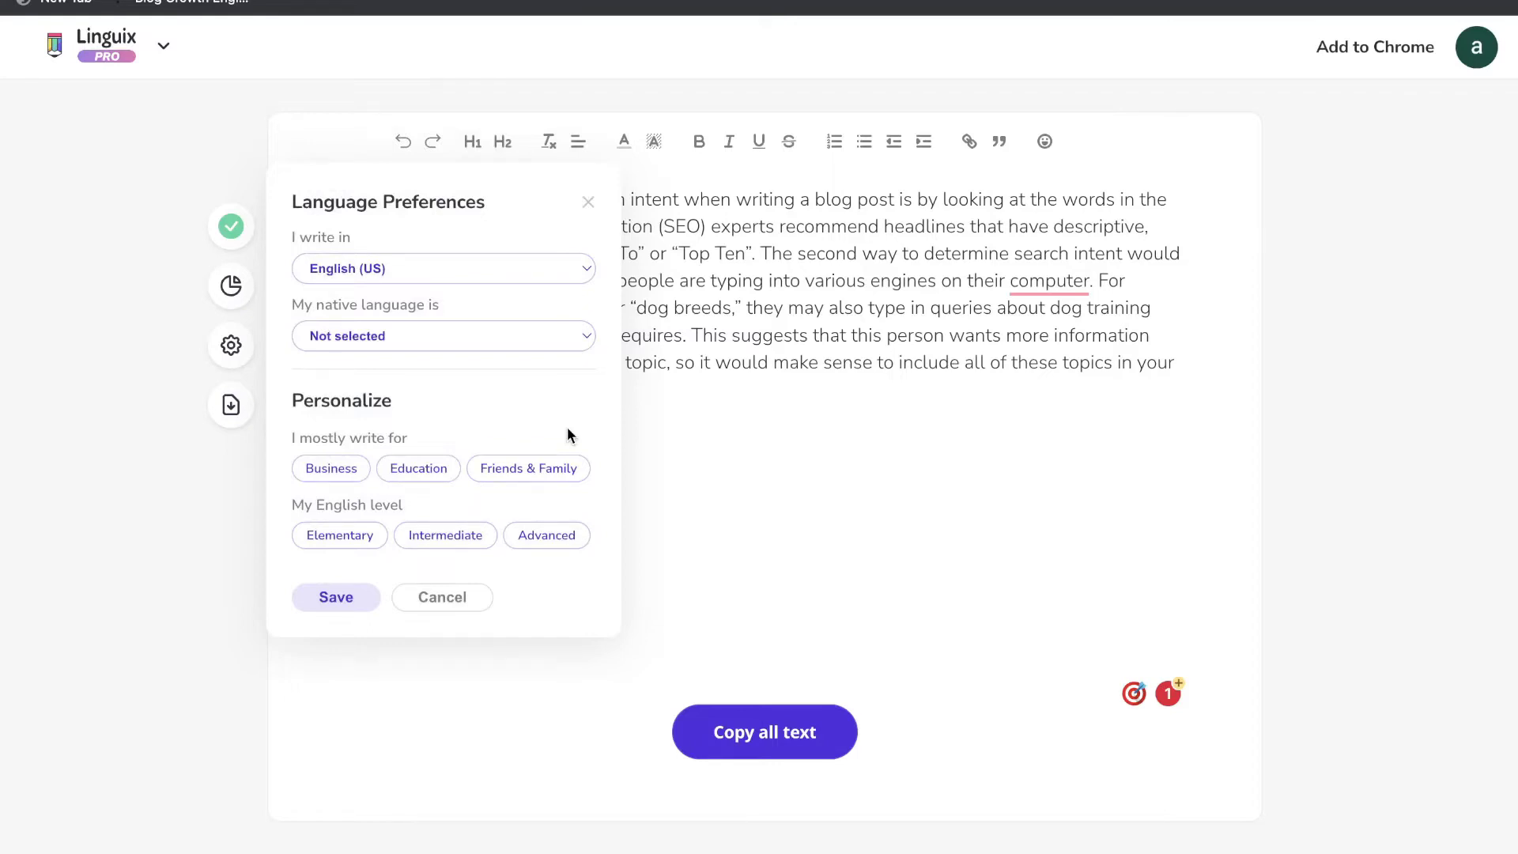
Set native language to English (Canadian), purpose to Business, level to Intermediate, and save.
click(441, 366)
click(352, 473)
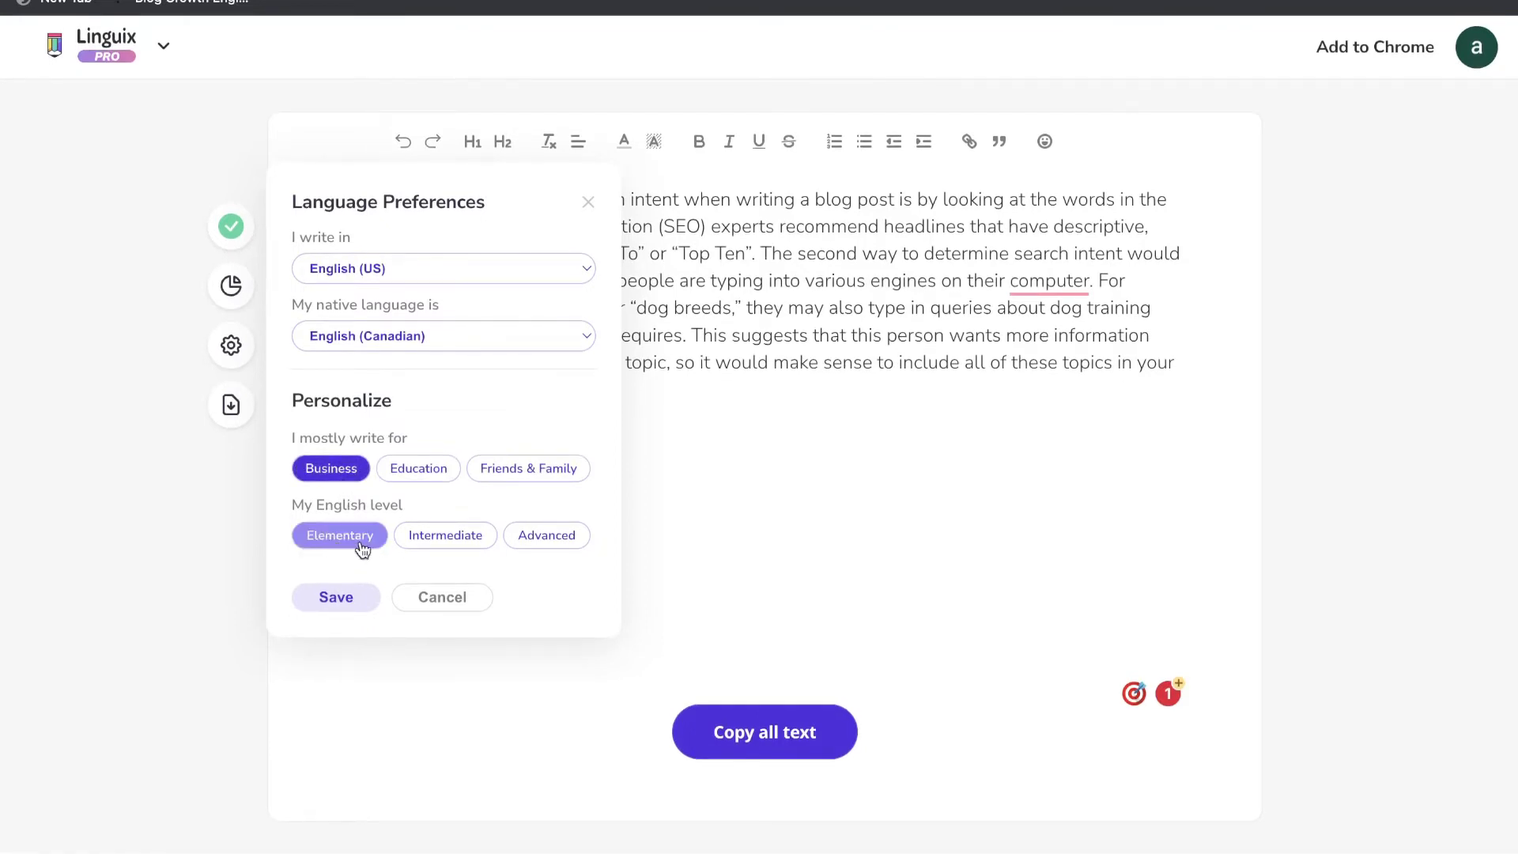
click(442, 537)
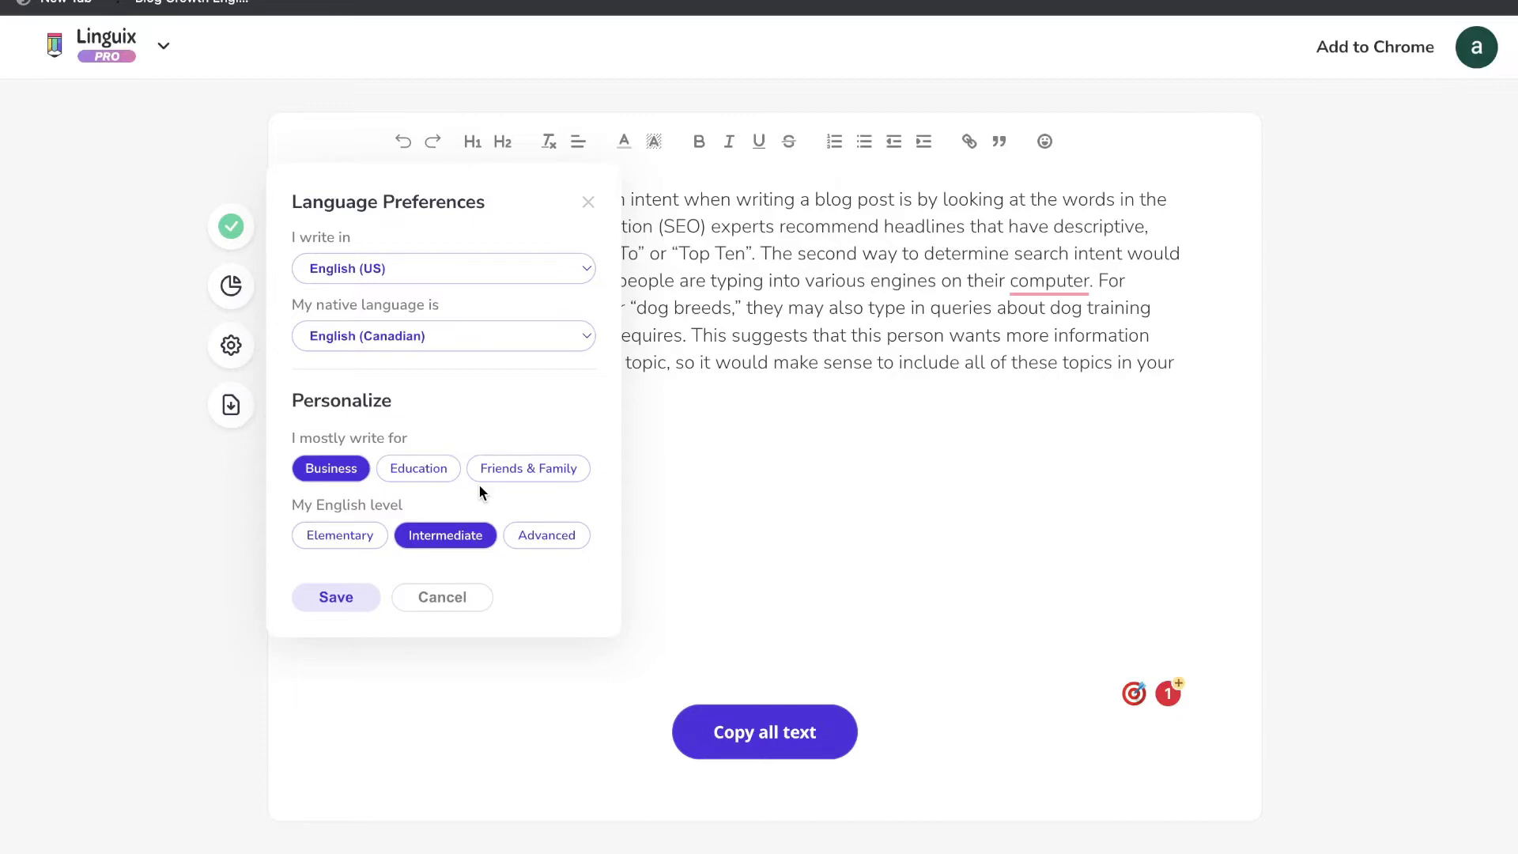
click(324, 603)
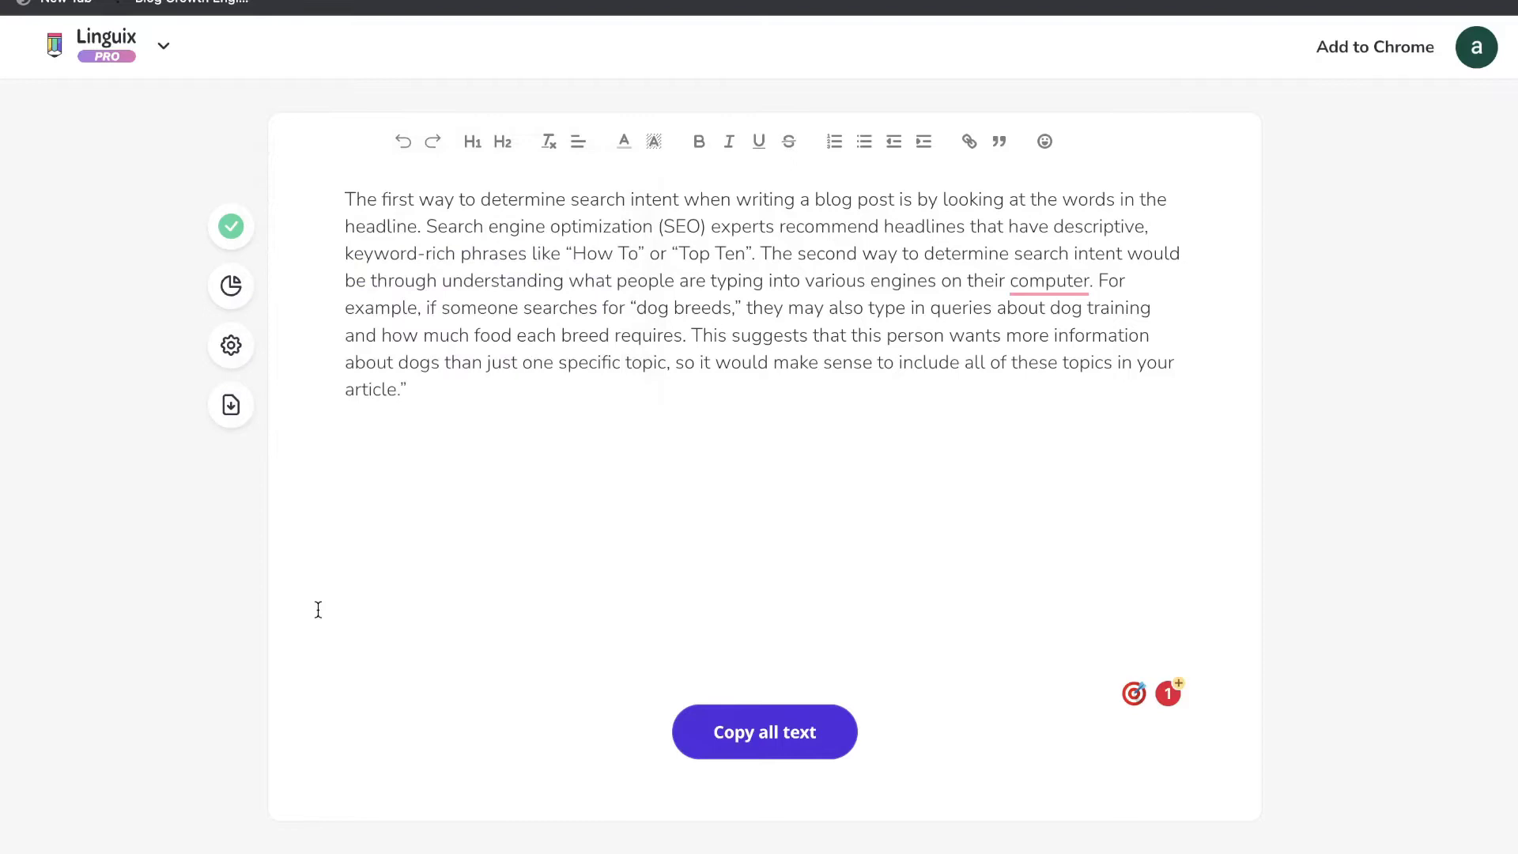
drag(419, 226, 345, 201)
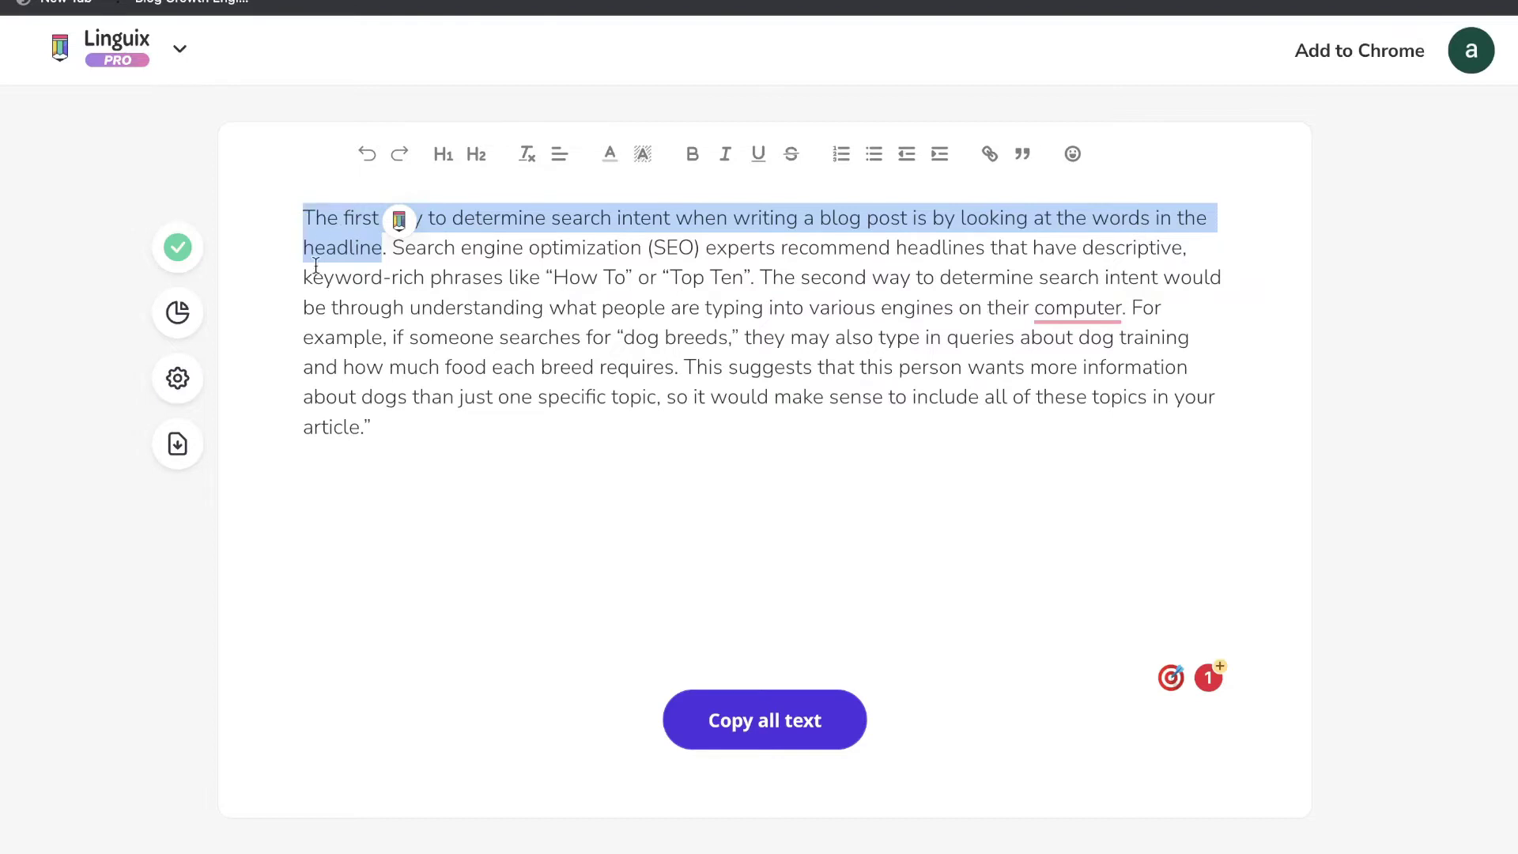
Show AI rewrite suggestions for the opening sentence without applying any.
click(399, 221)
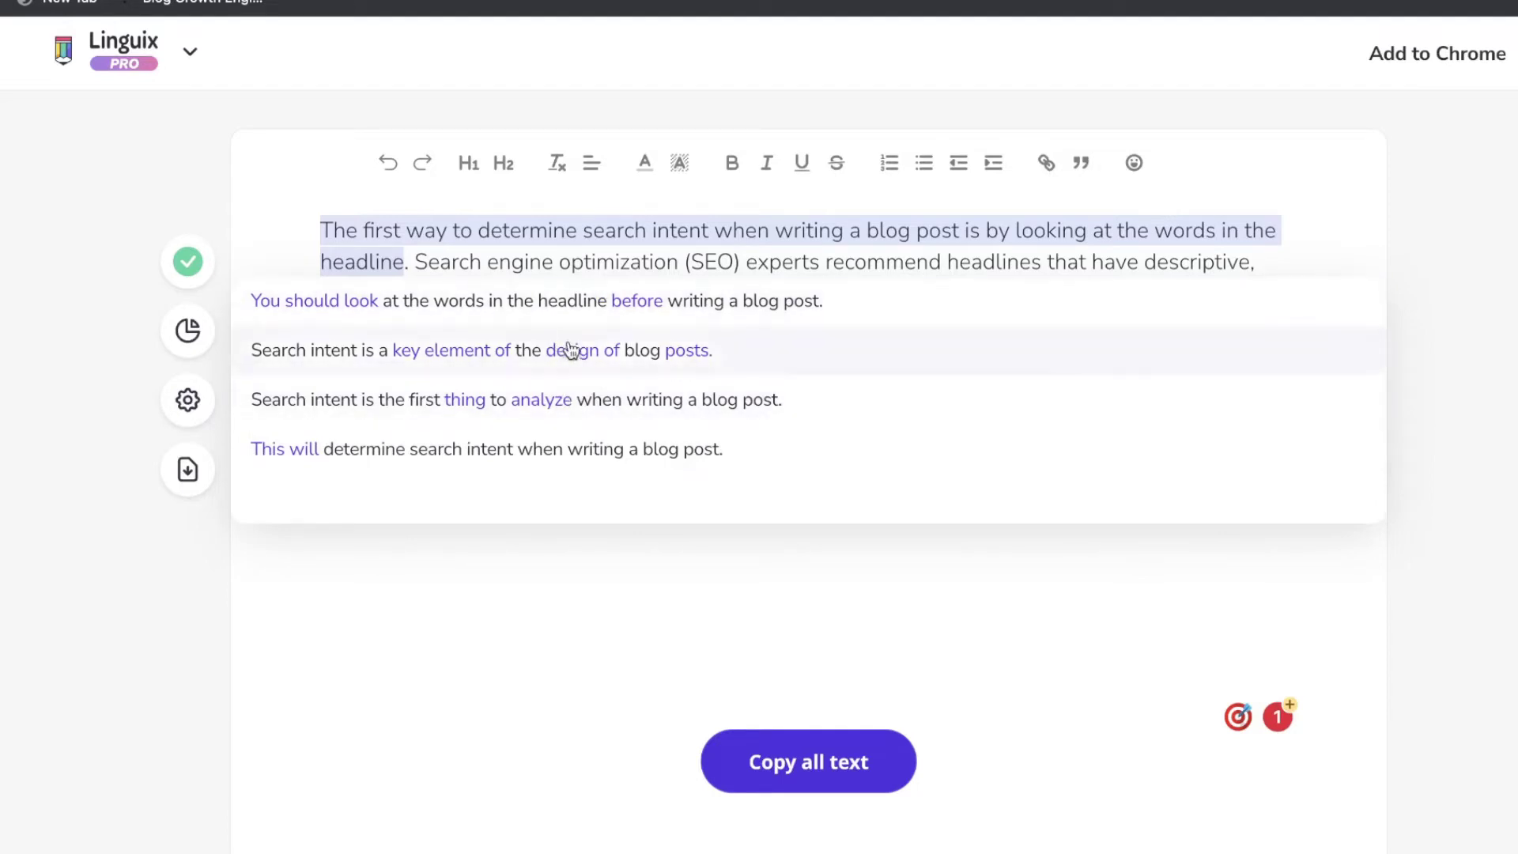
Replace the AI sentence with the "AI is rapidly becoming increasingly popular…" rewrite.
drag(1136, 515, 238, 514)
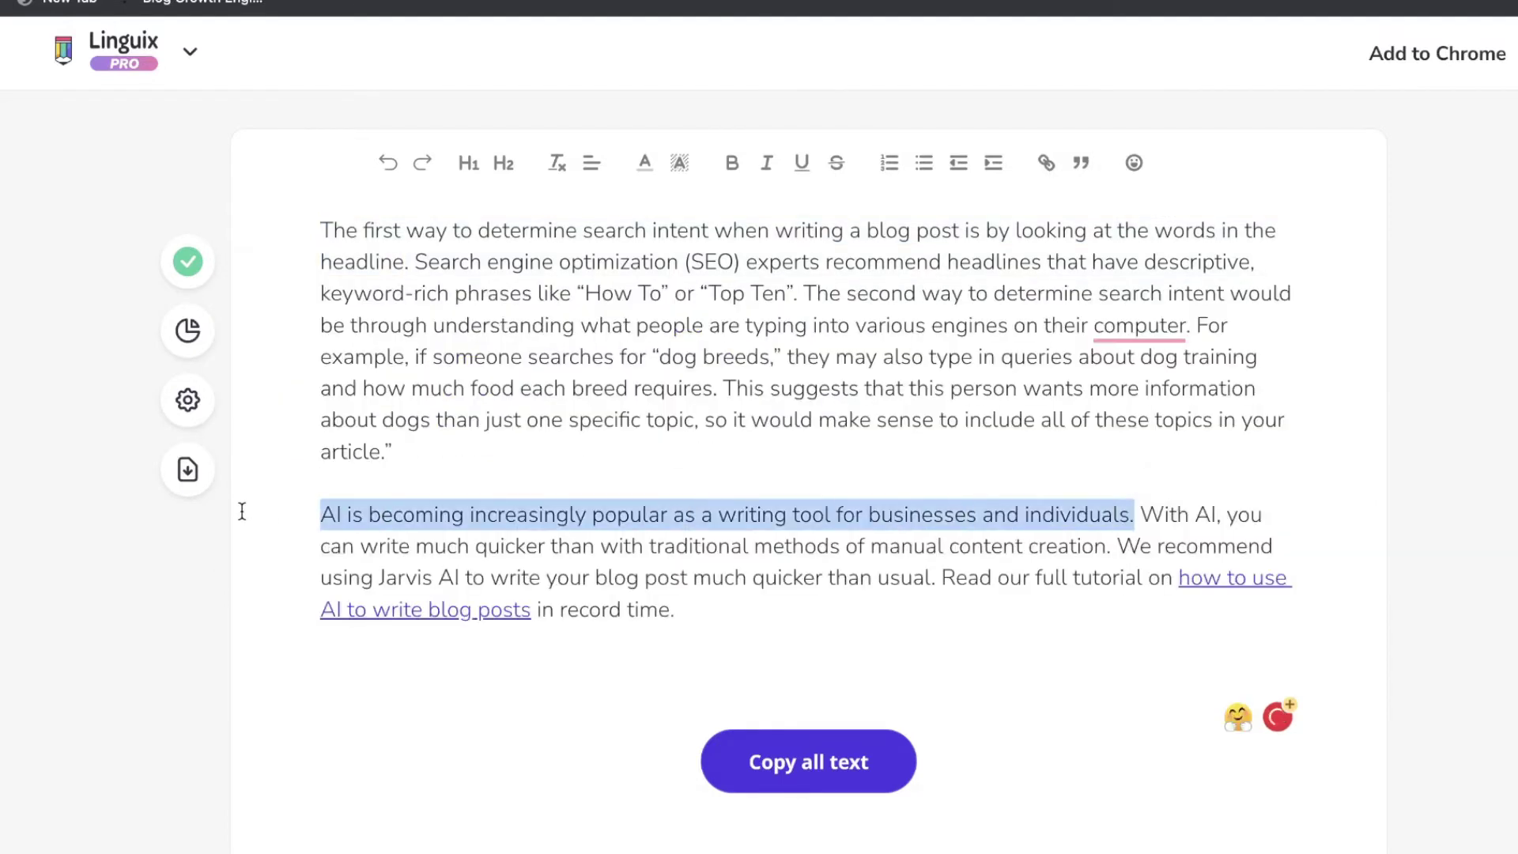
click(1152, 486)
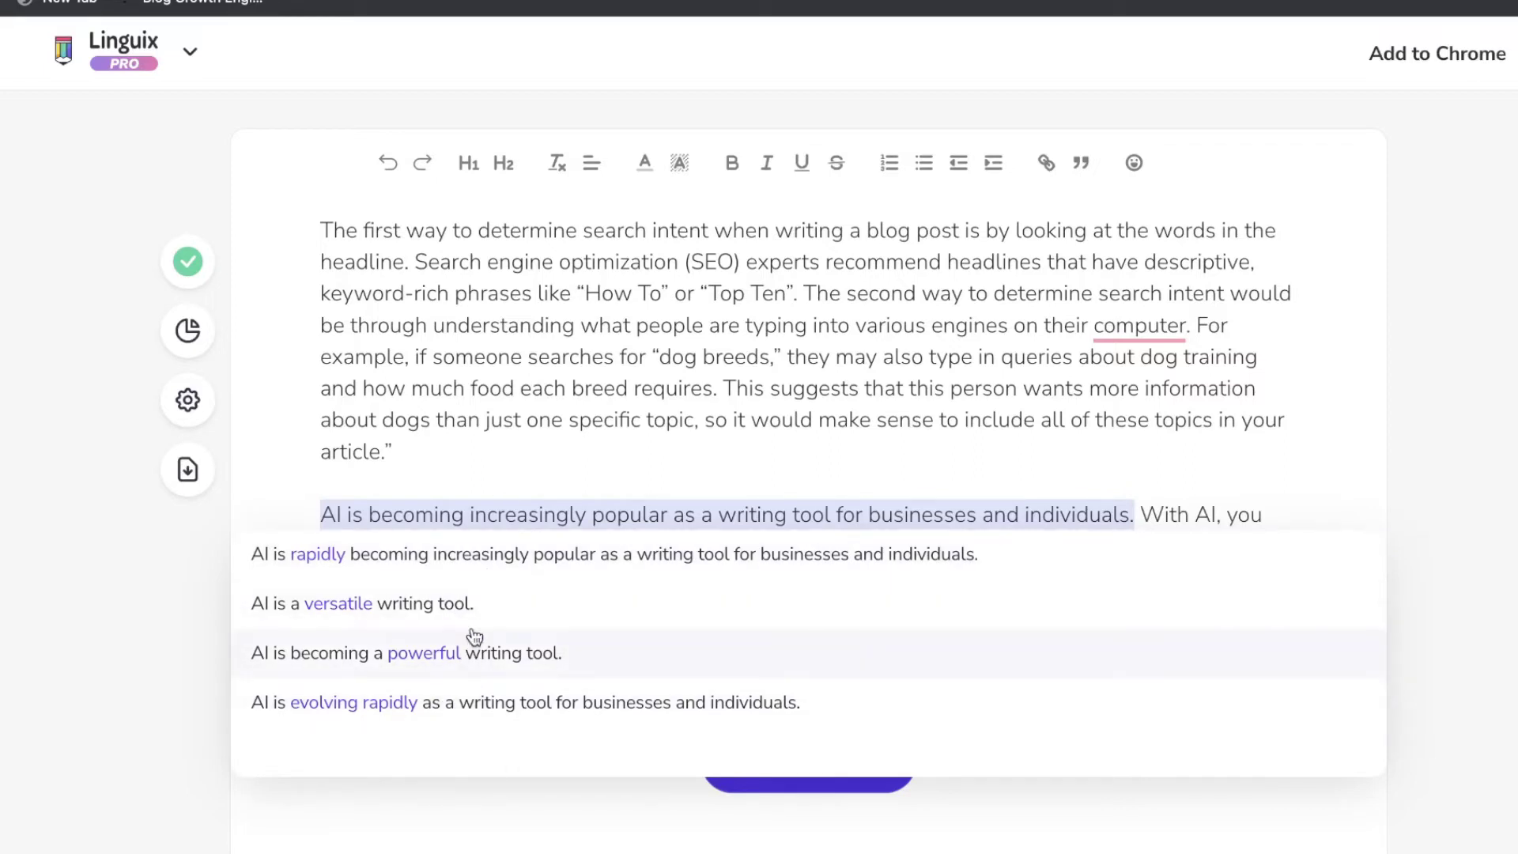
click(791, 553)
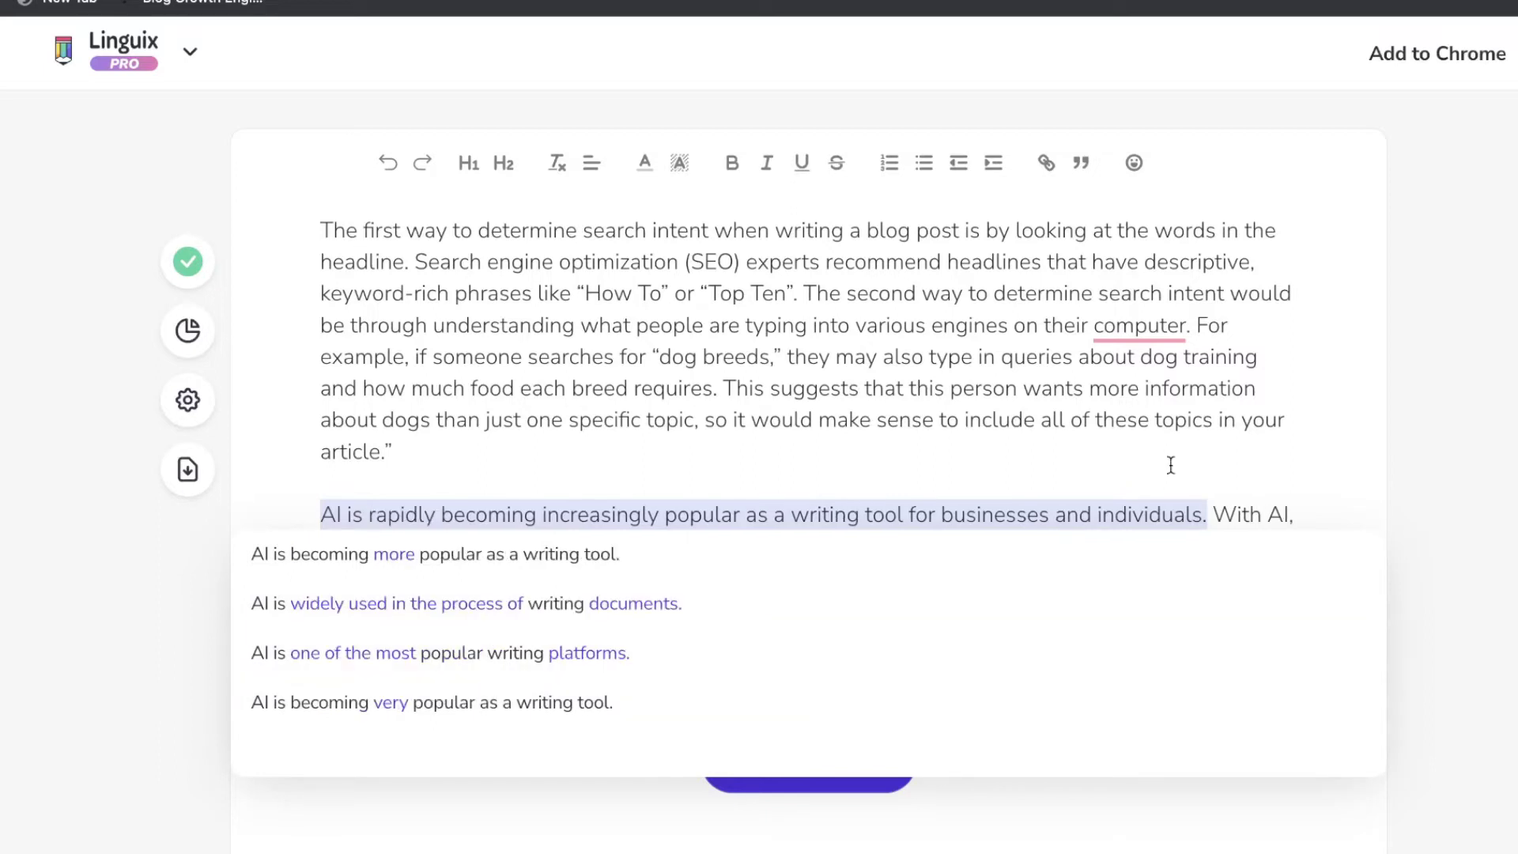
click(1182, 492)
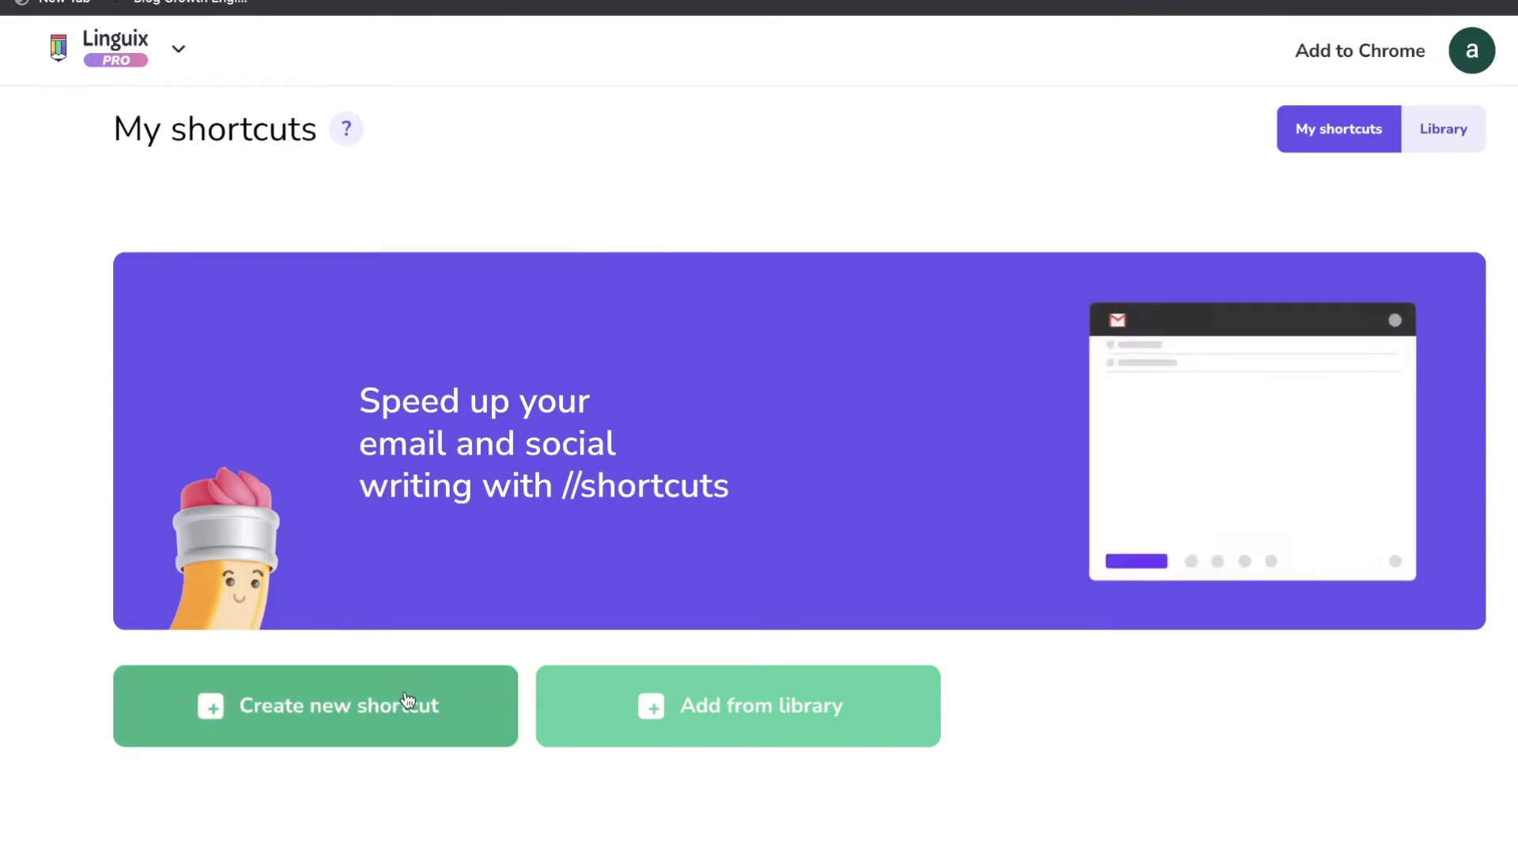
Open Add from library and browse the ready-made shortcut templates.
click(790, 692)
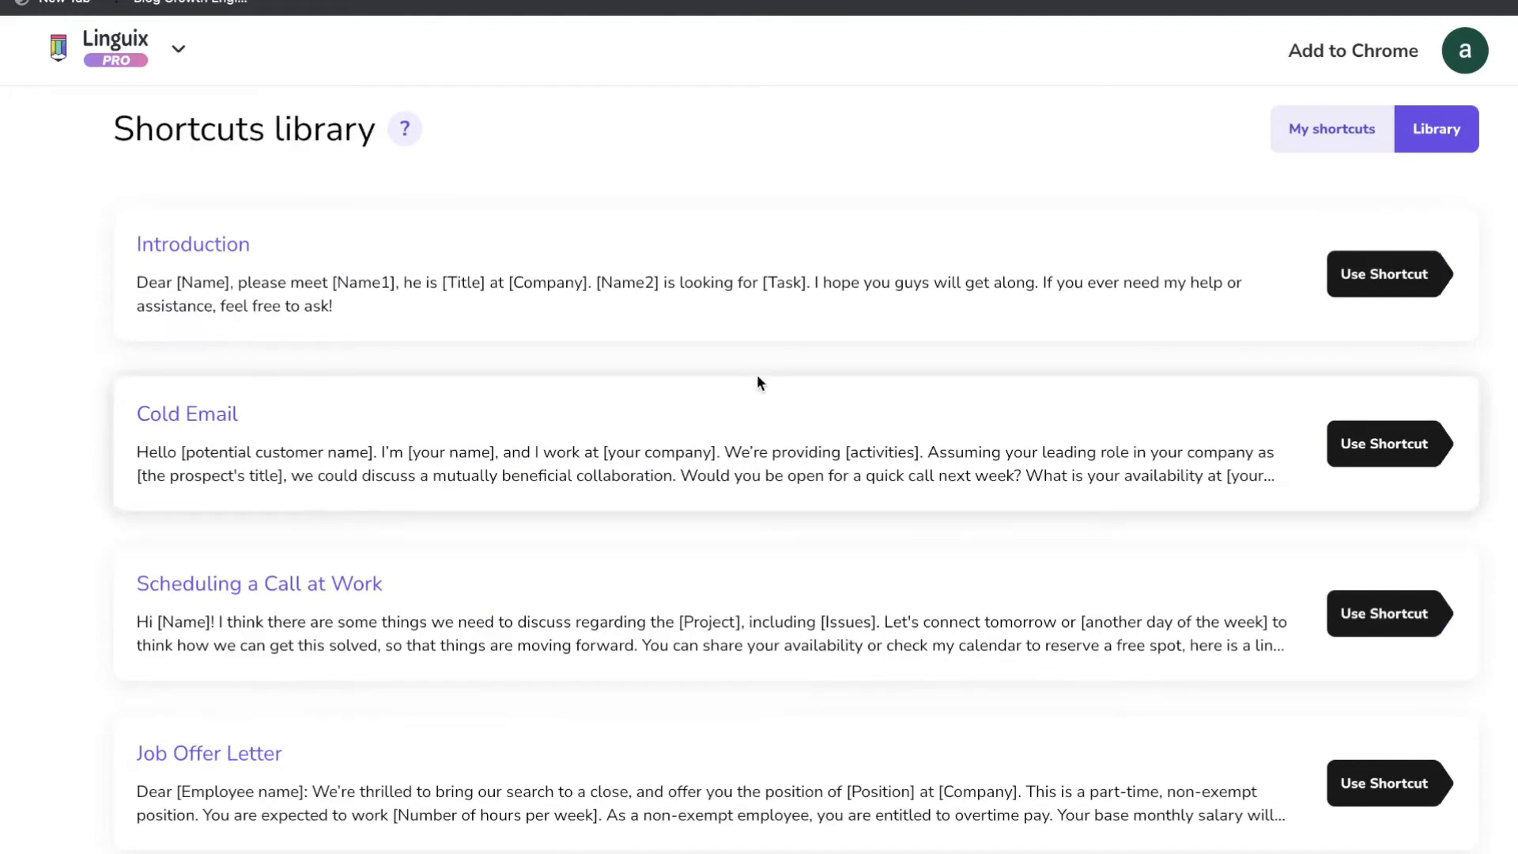
scroll(757, 375, down, 1)
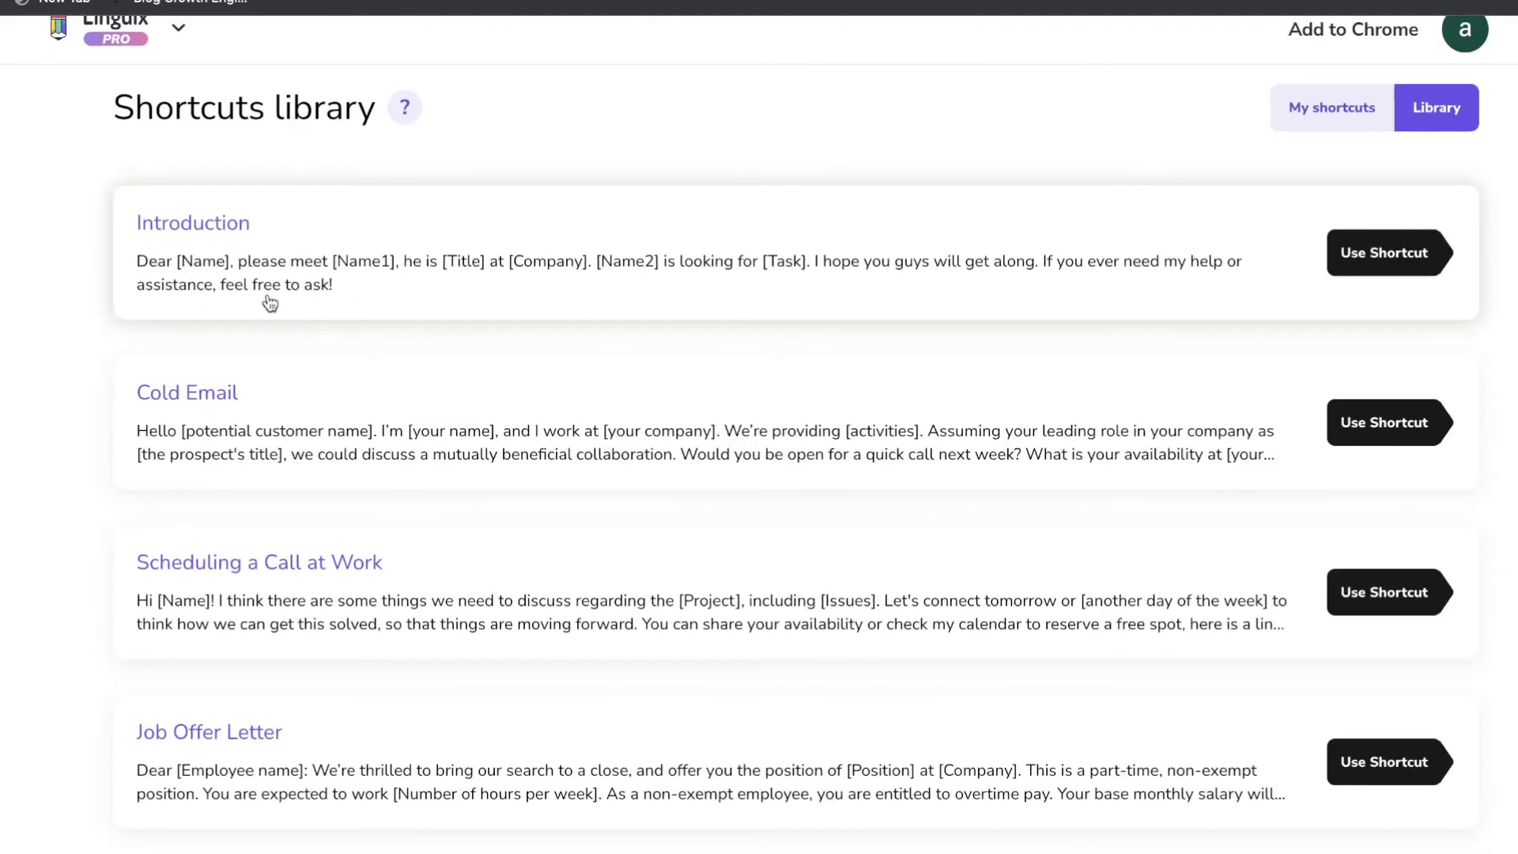
scroll(285, 332, down, 1)
scroll(302, 419, down, 1)
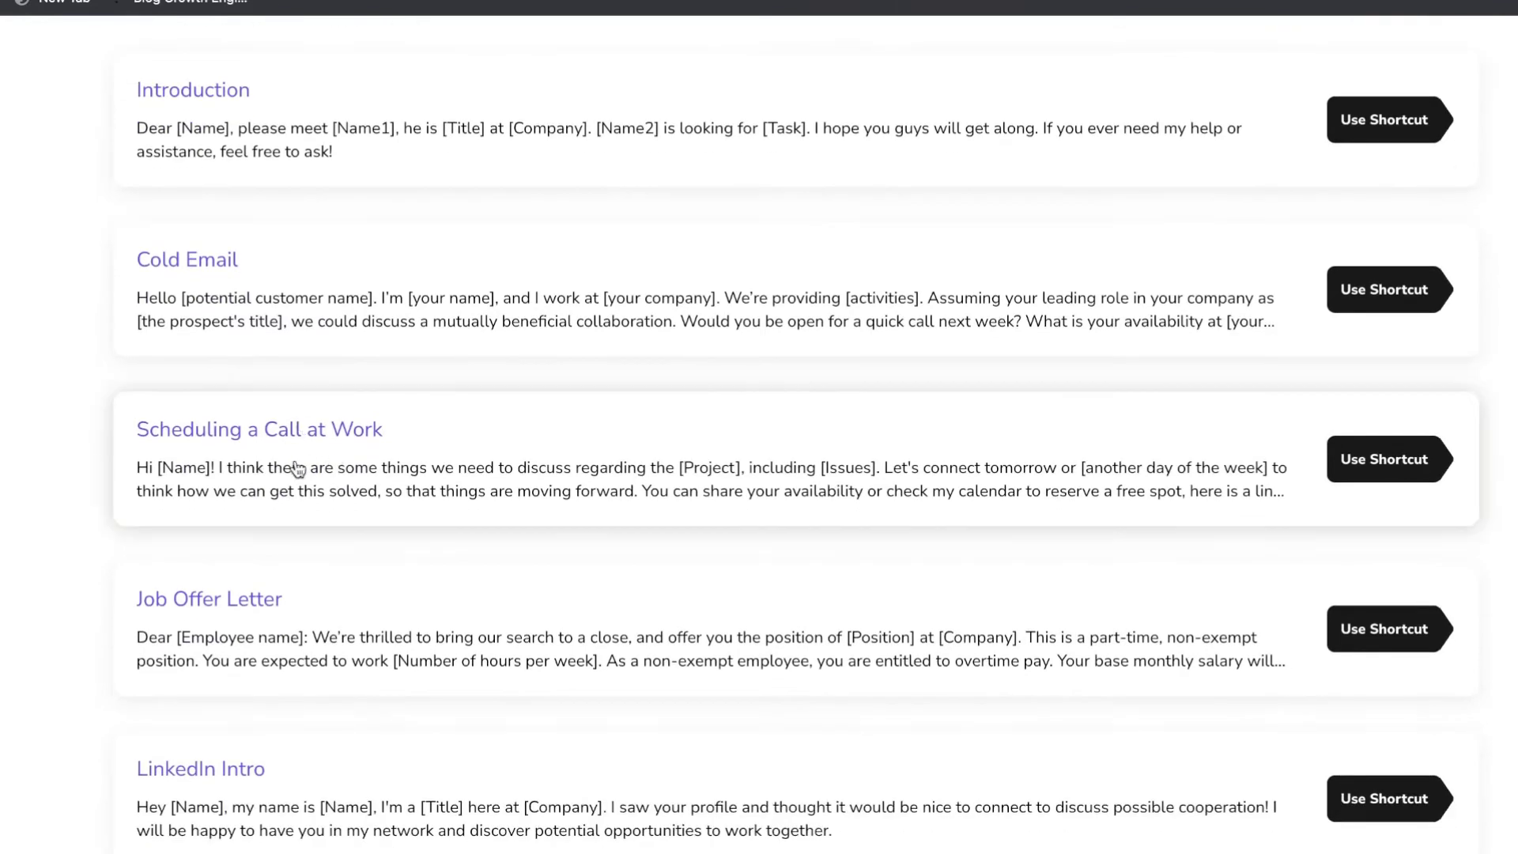
scroll(379, 475, down, 1)
scroll(359, 587, down, 1)
scroll(362, 582, down, 1)
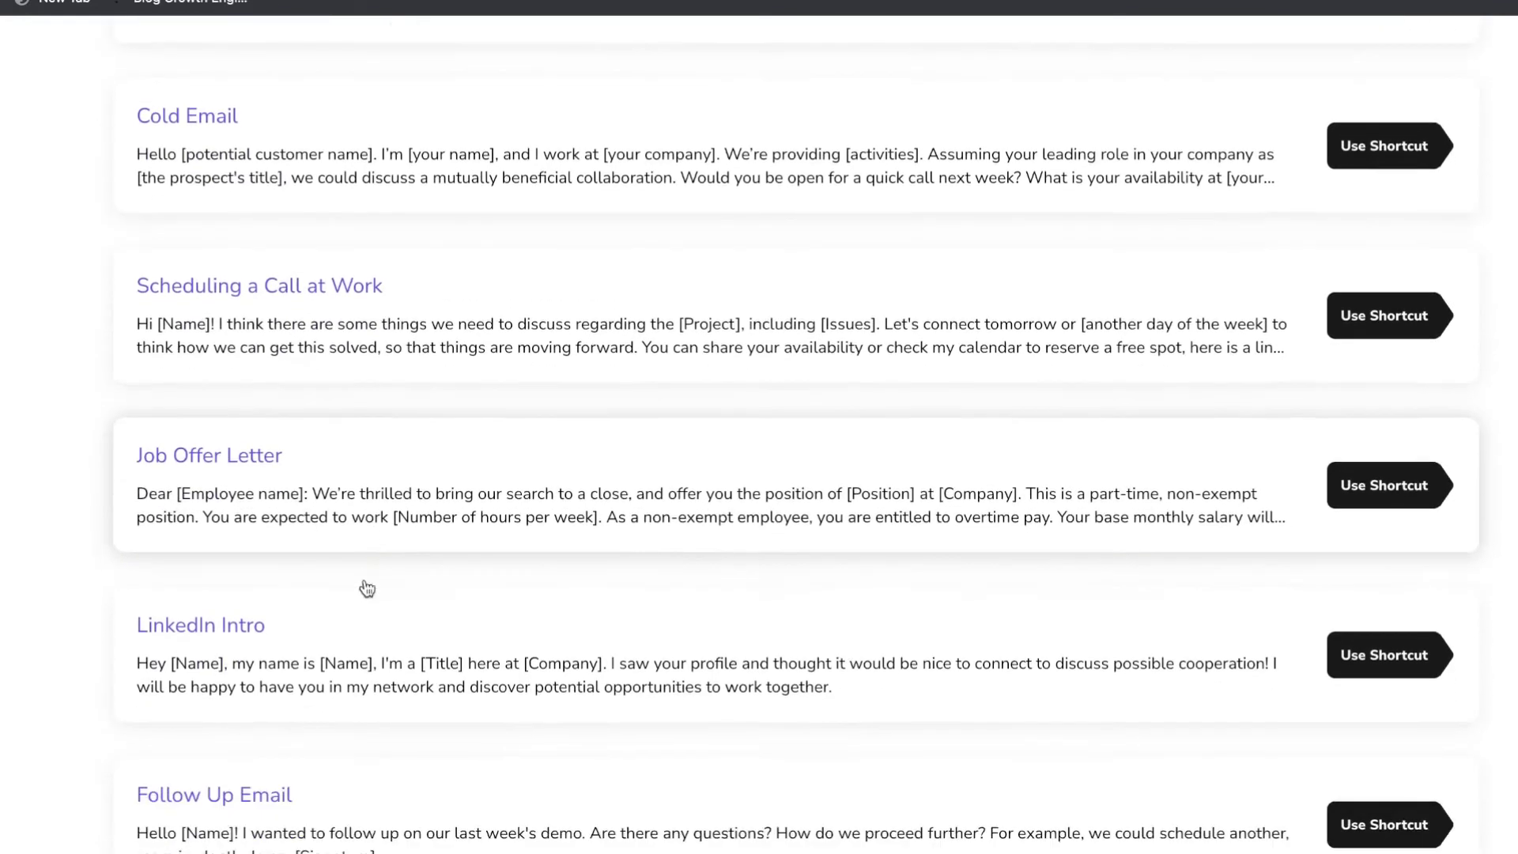
scroll(417, 630, up, 4)
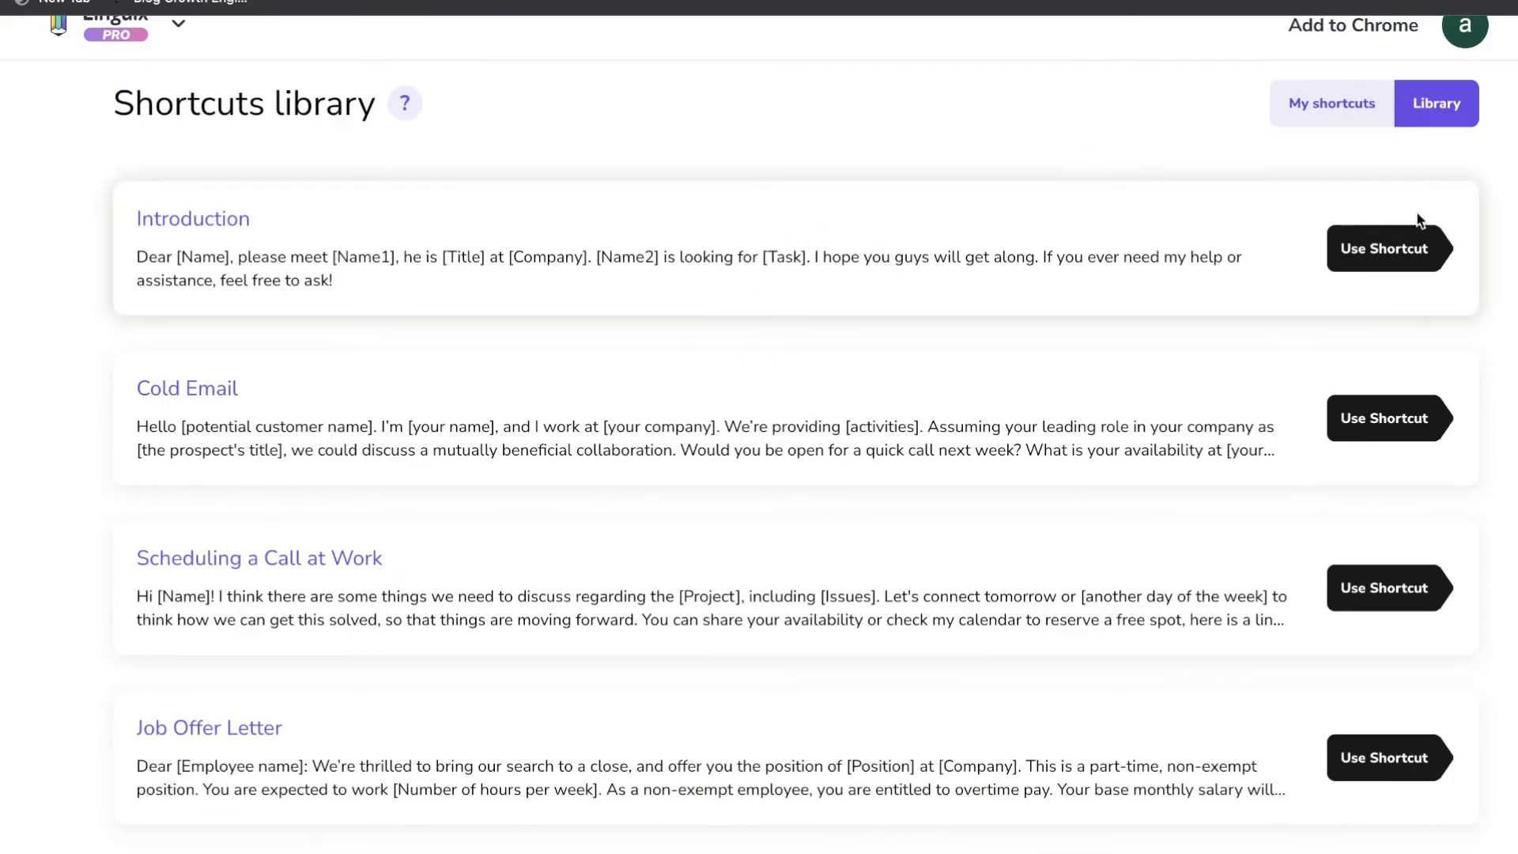
Copy the Introduction template to My Shortcuts and save it under the shortcut name "intro".
click(1402, 253)
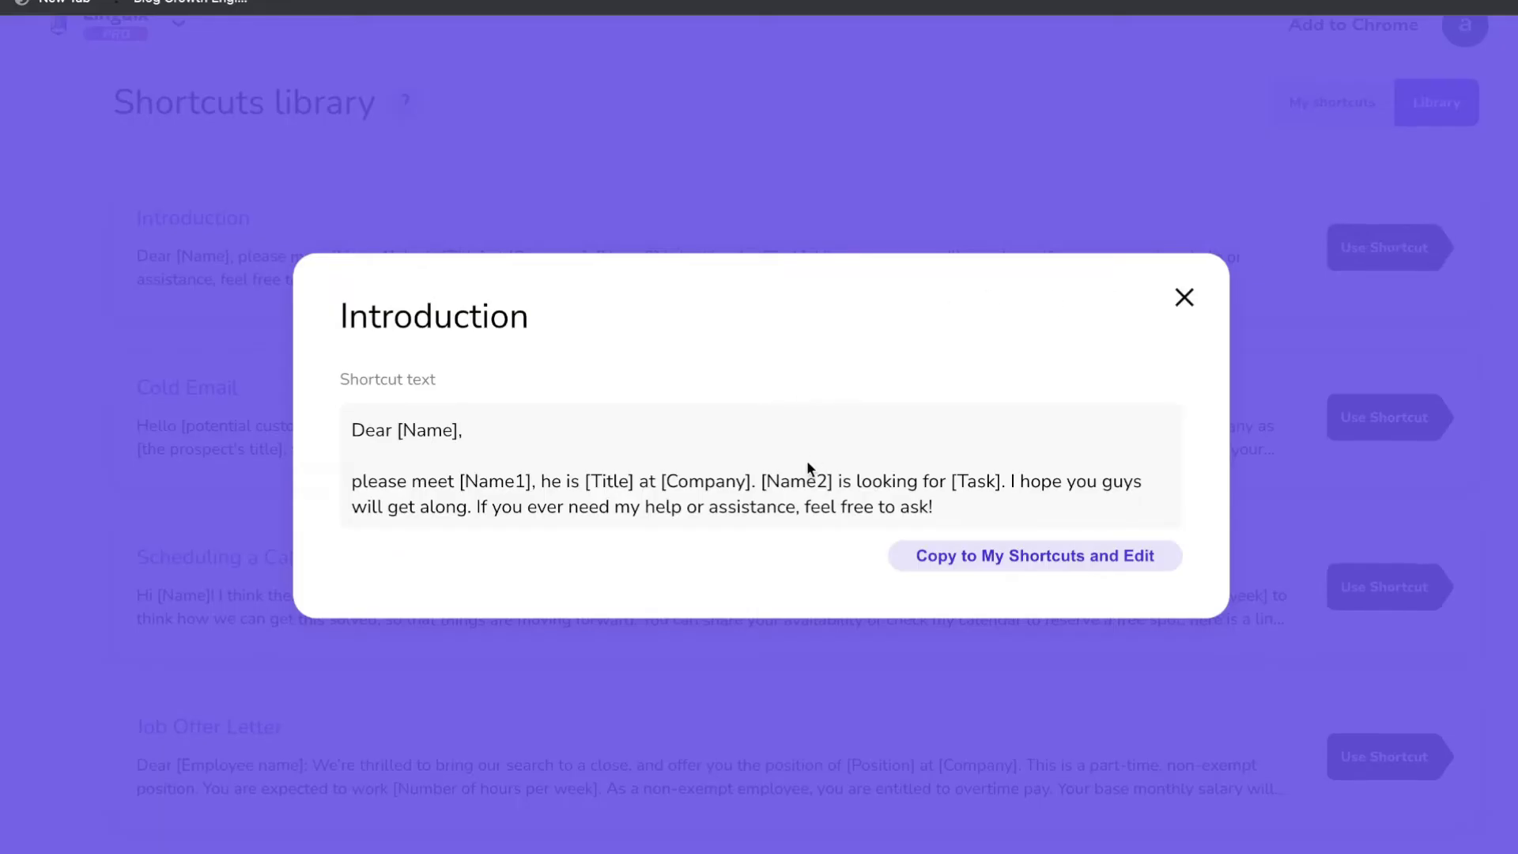
scroll(806, 460, up, 1)
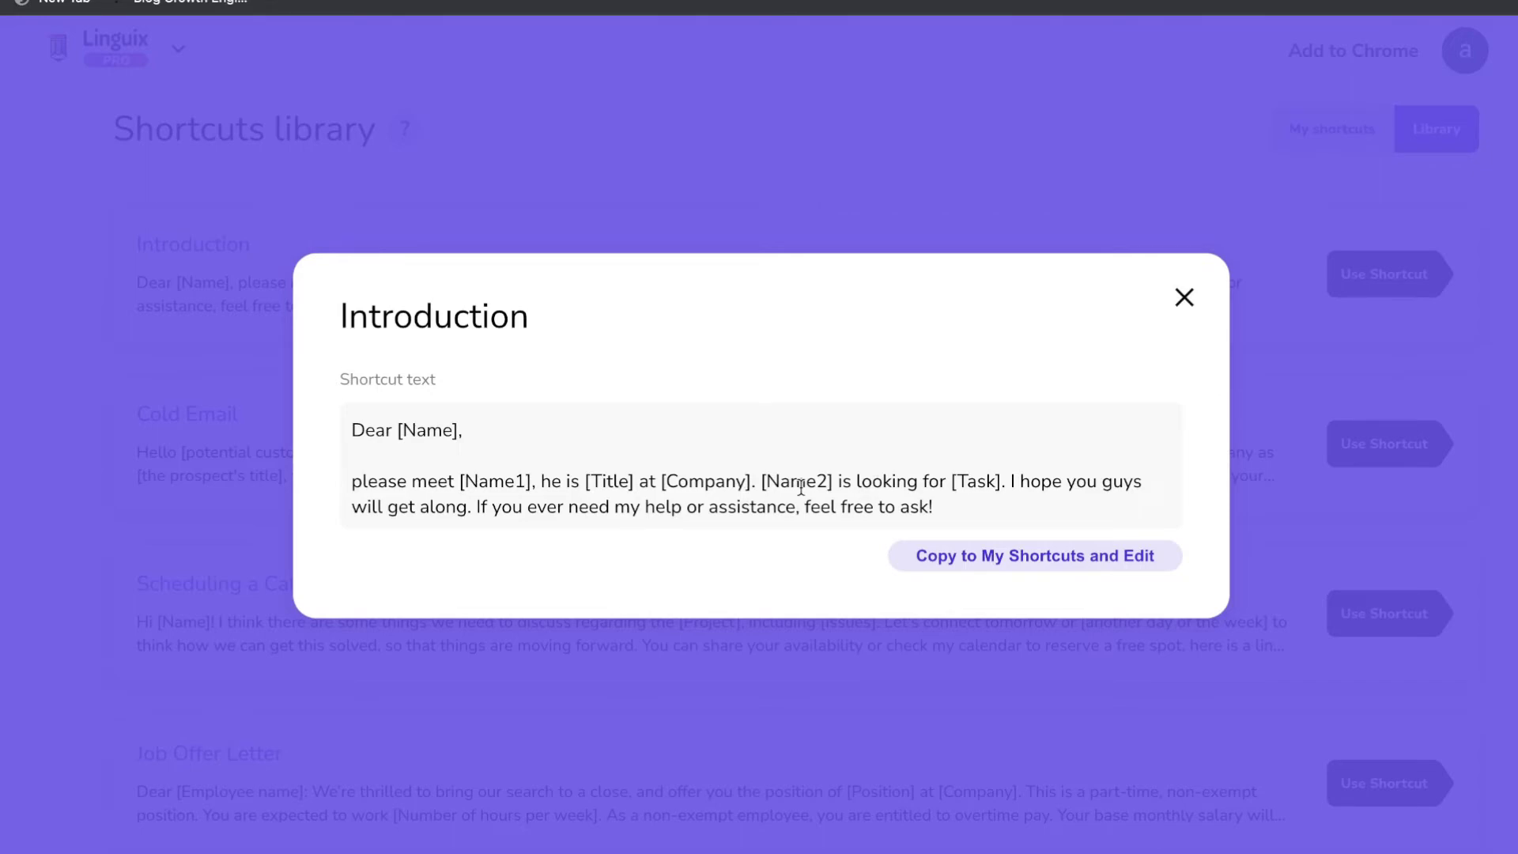
click(948, 570)
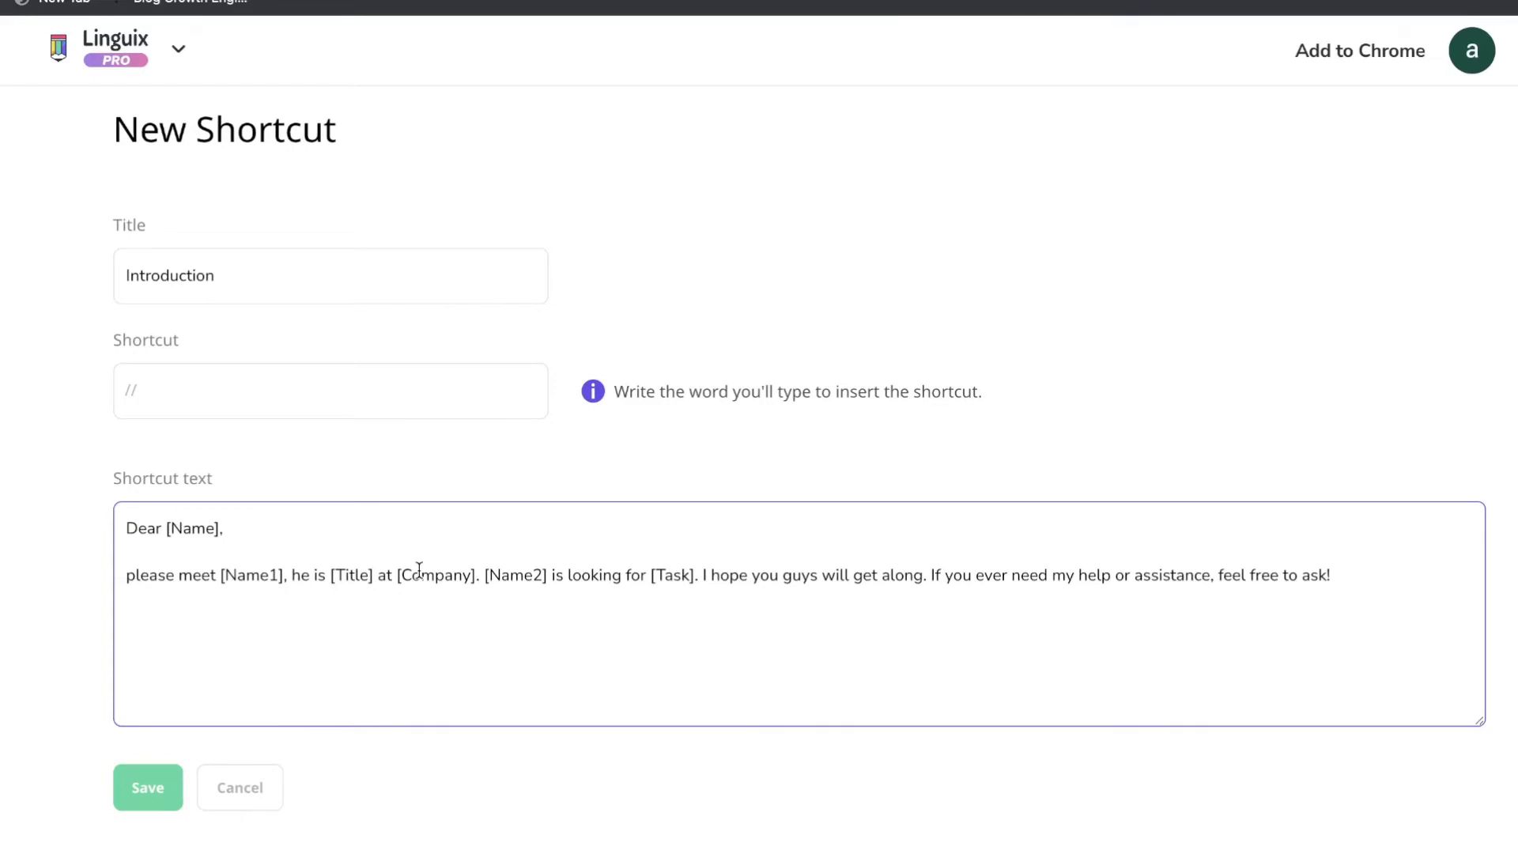
triple_click(338, 571)
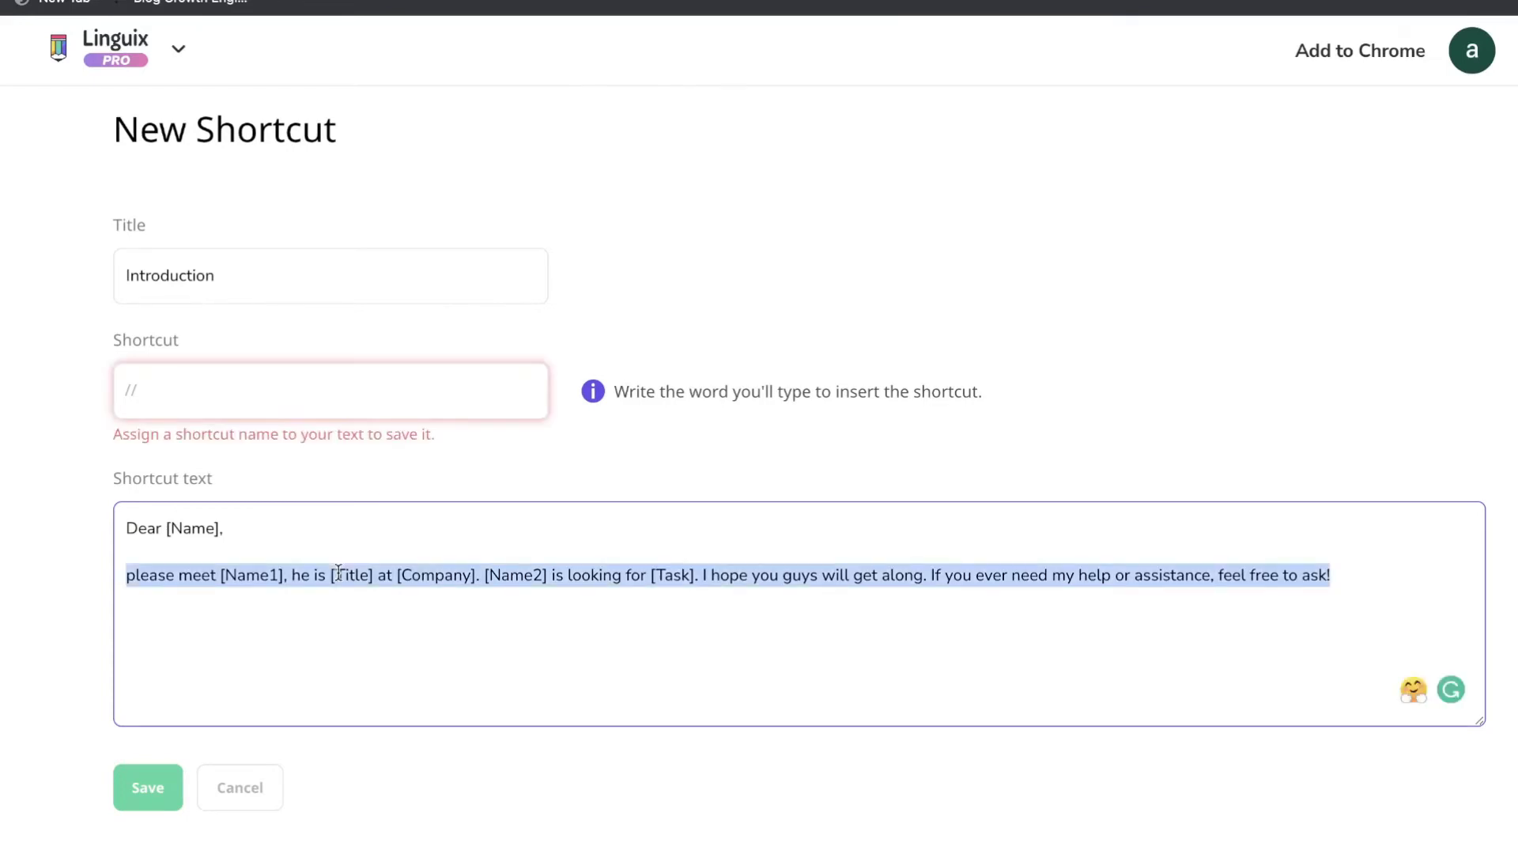
click(327, 409)
text(intro)
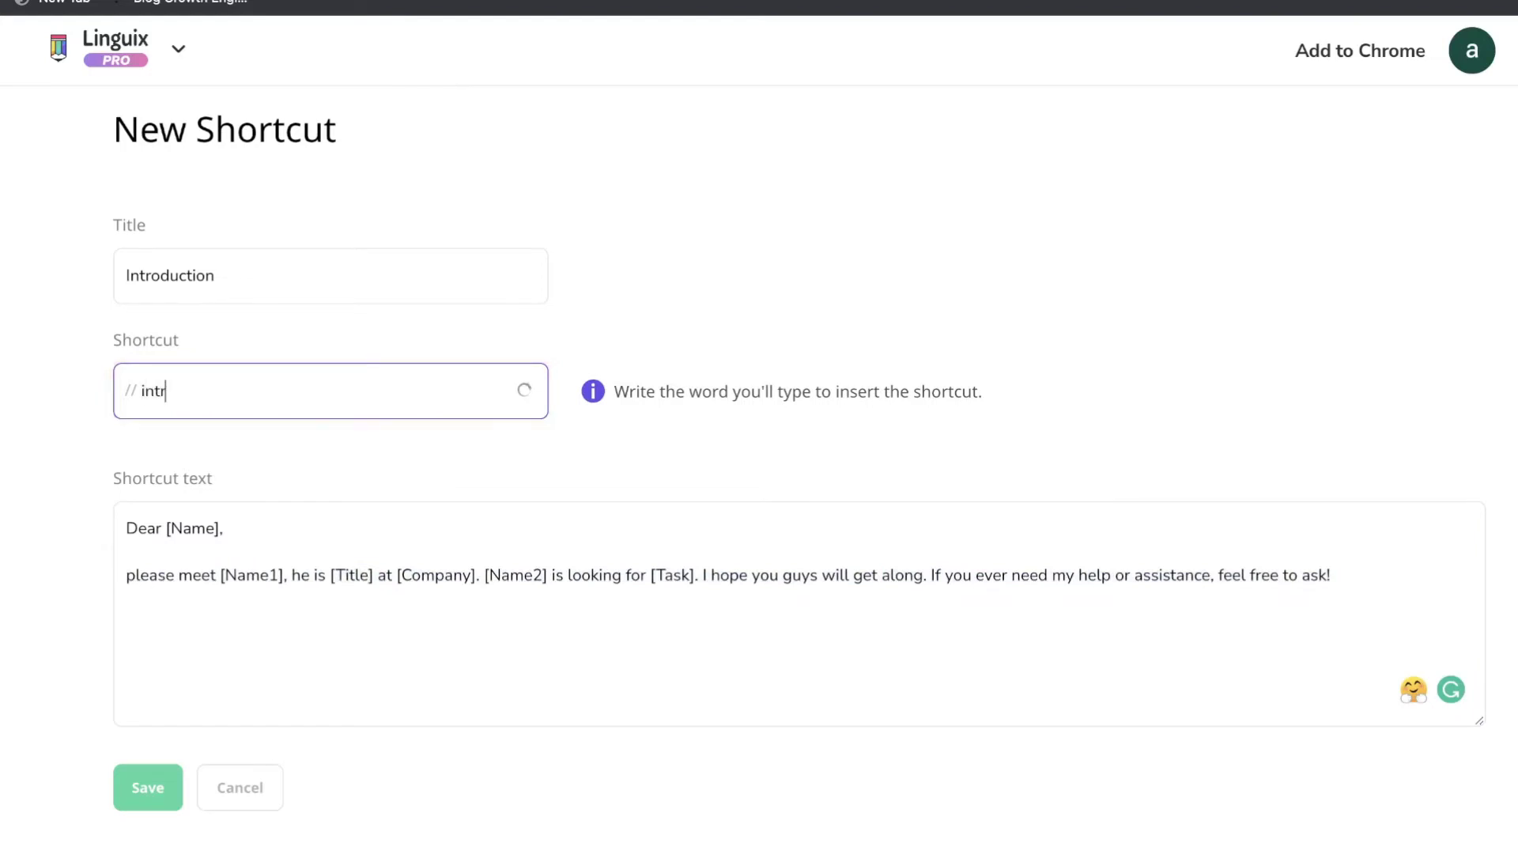
key(Return)
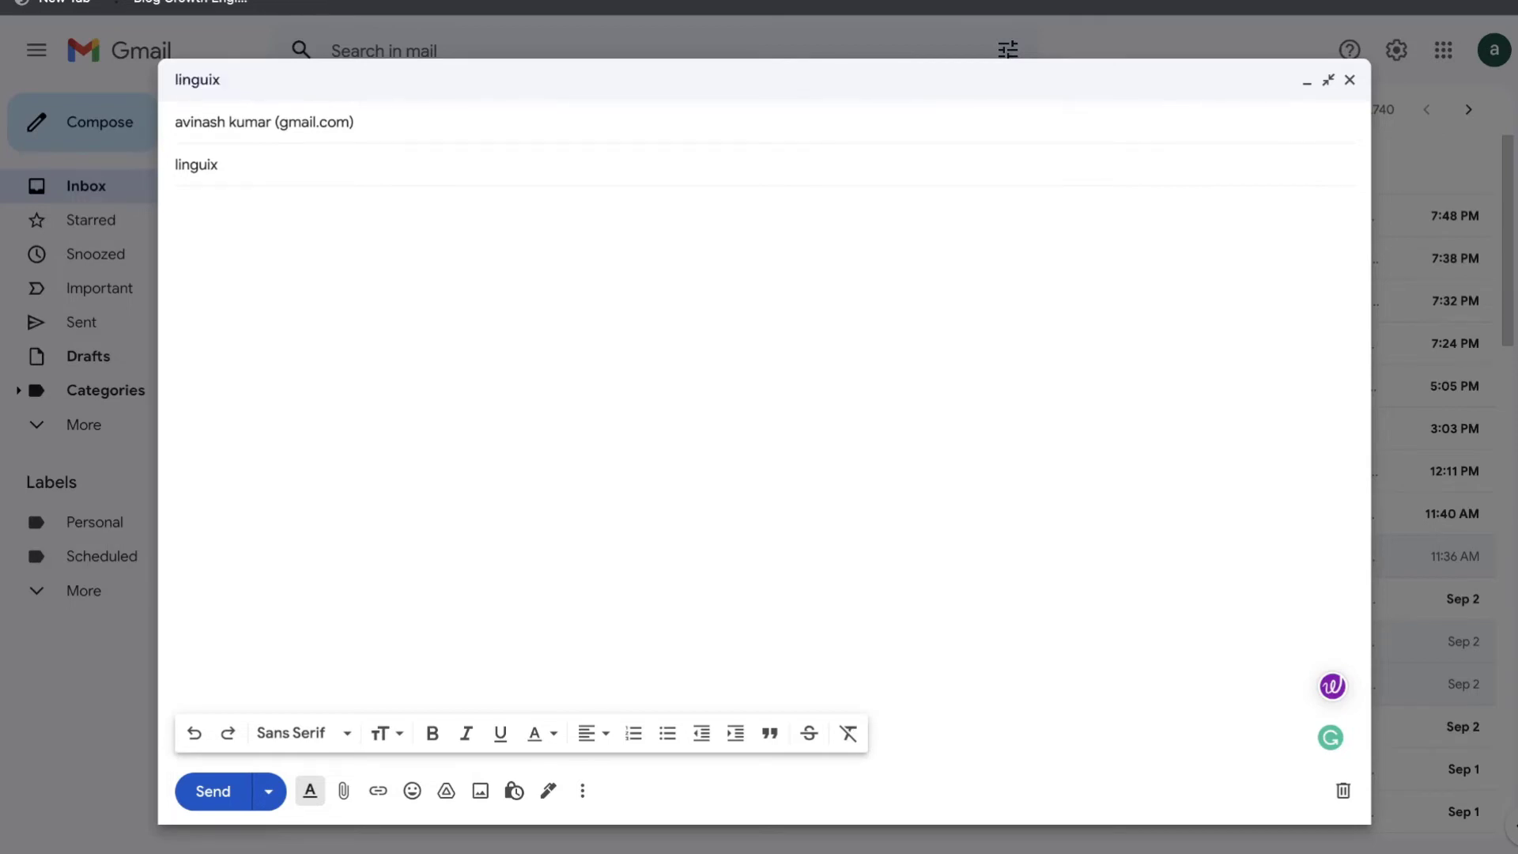
Insert the //intro template into the Gmail draft body.
text(//)
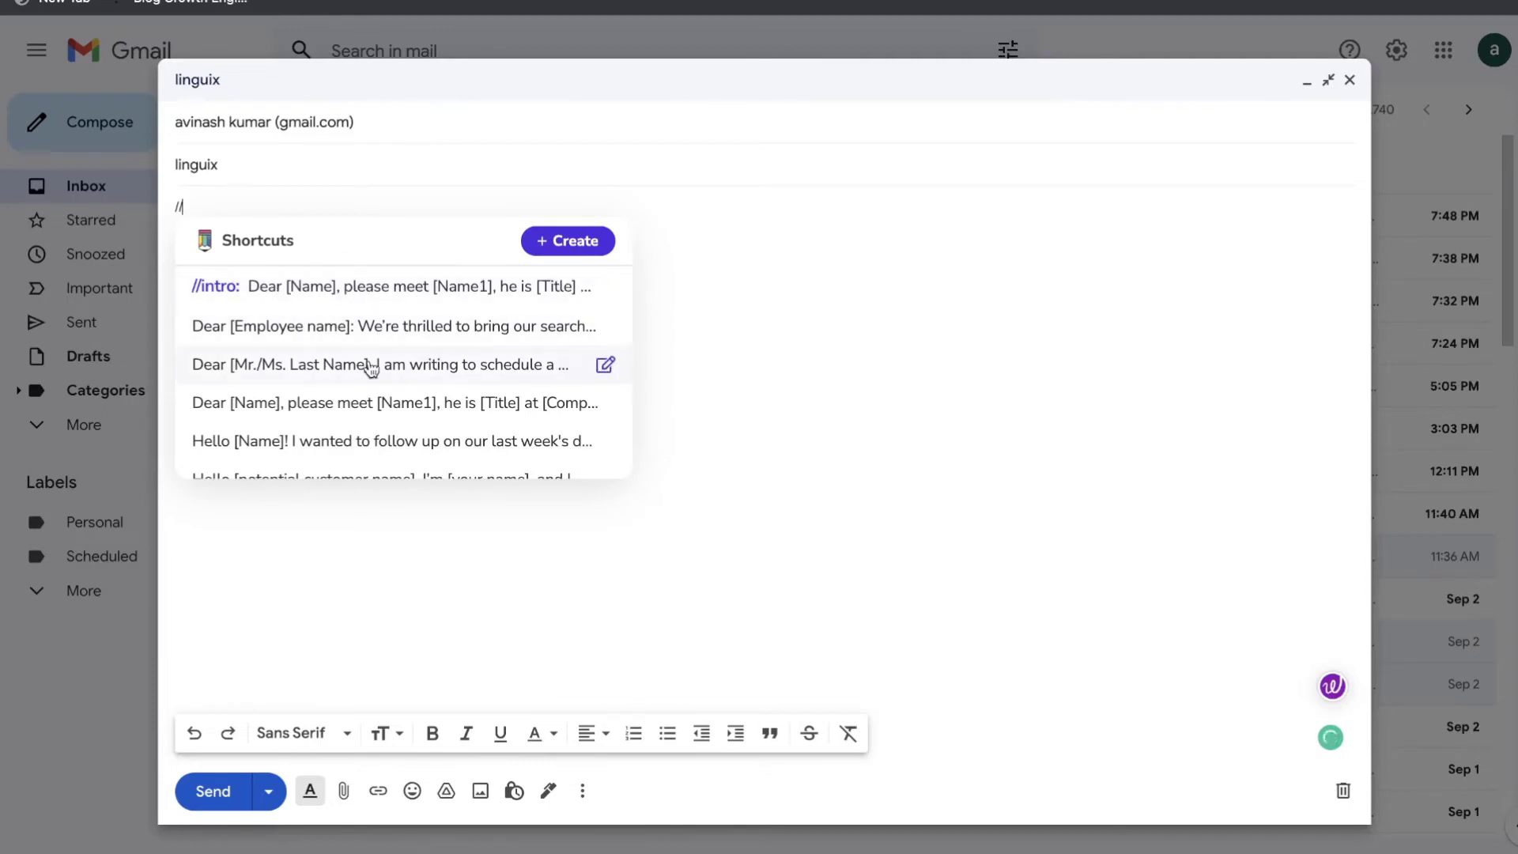
scroll(366, 332, down, 1)
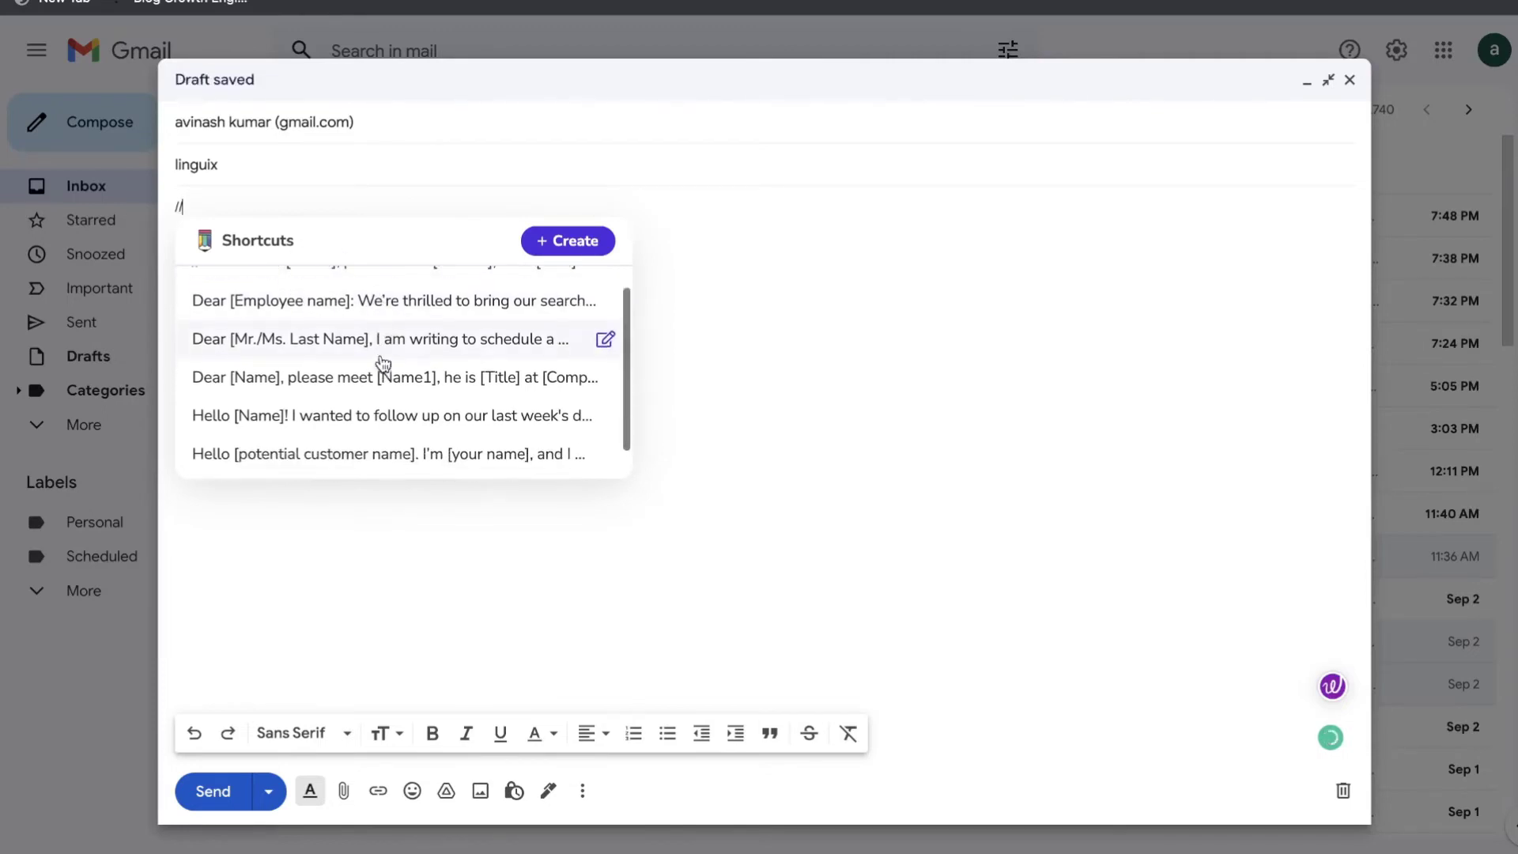
scroll(402, 369, up, 1)
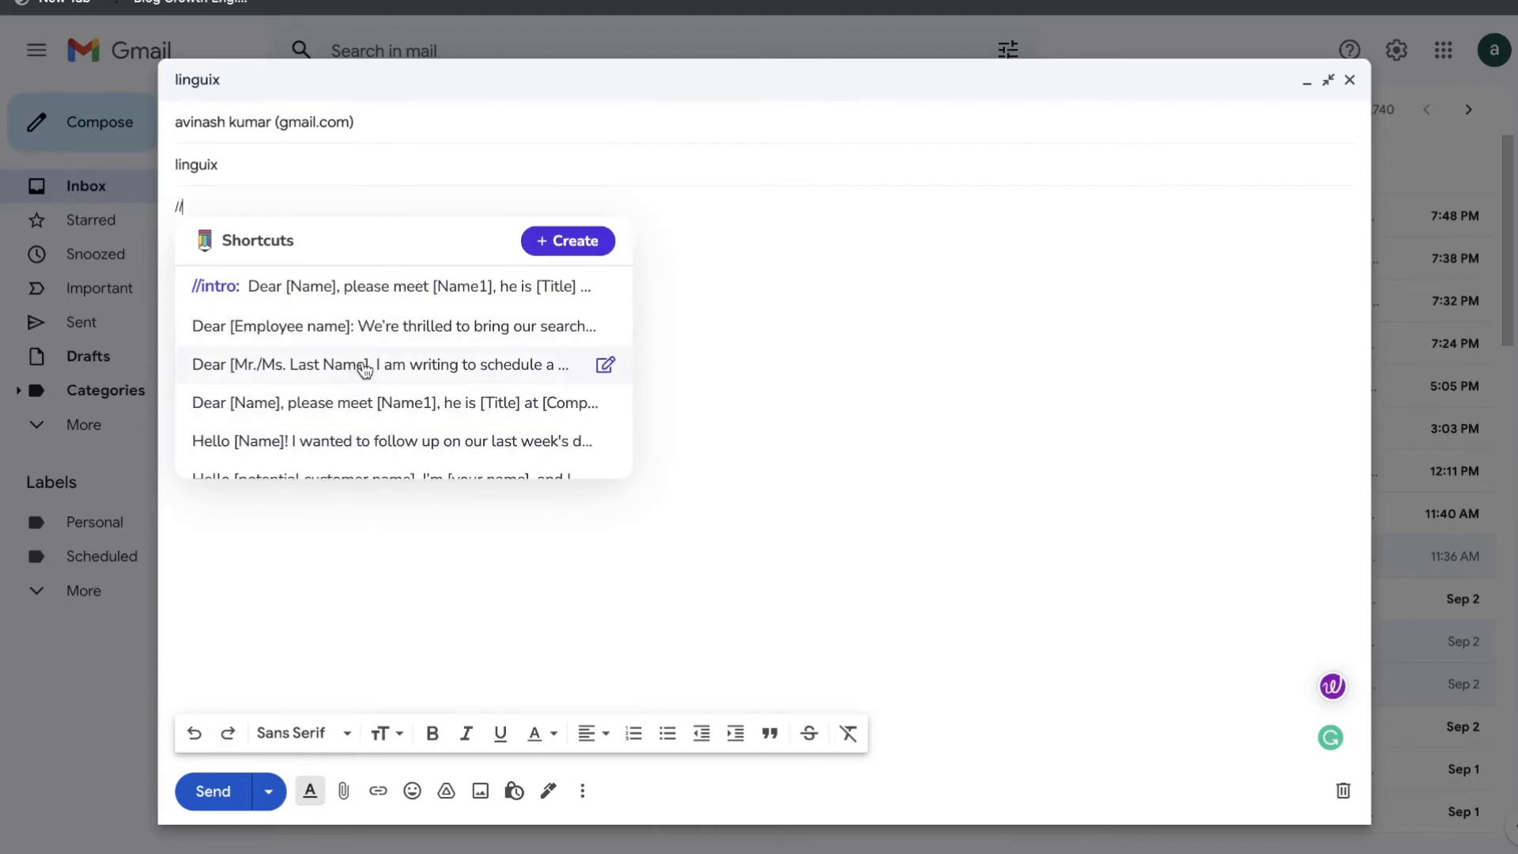
click(408, 303)
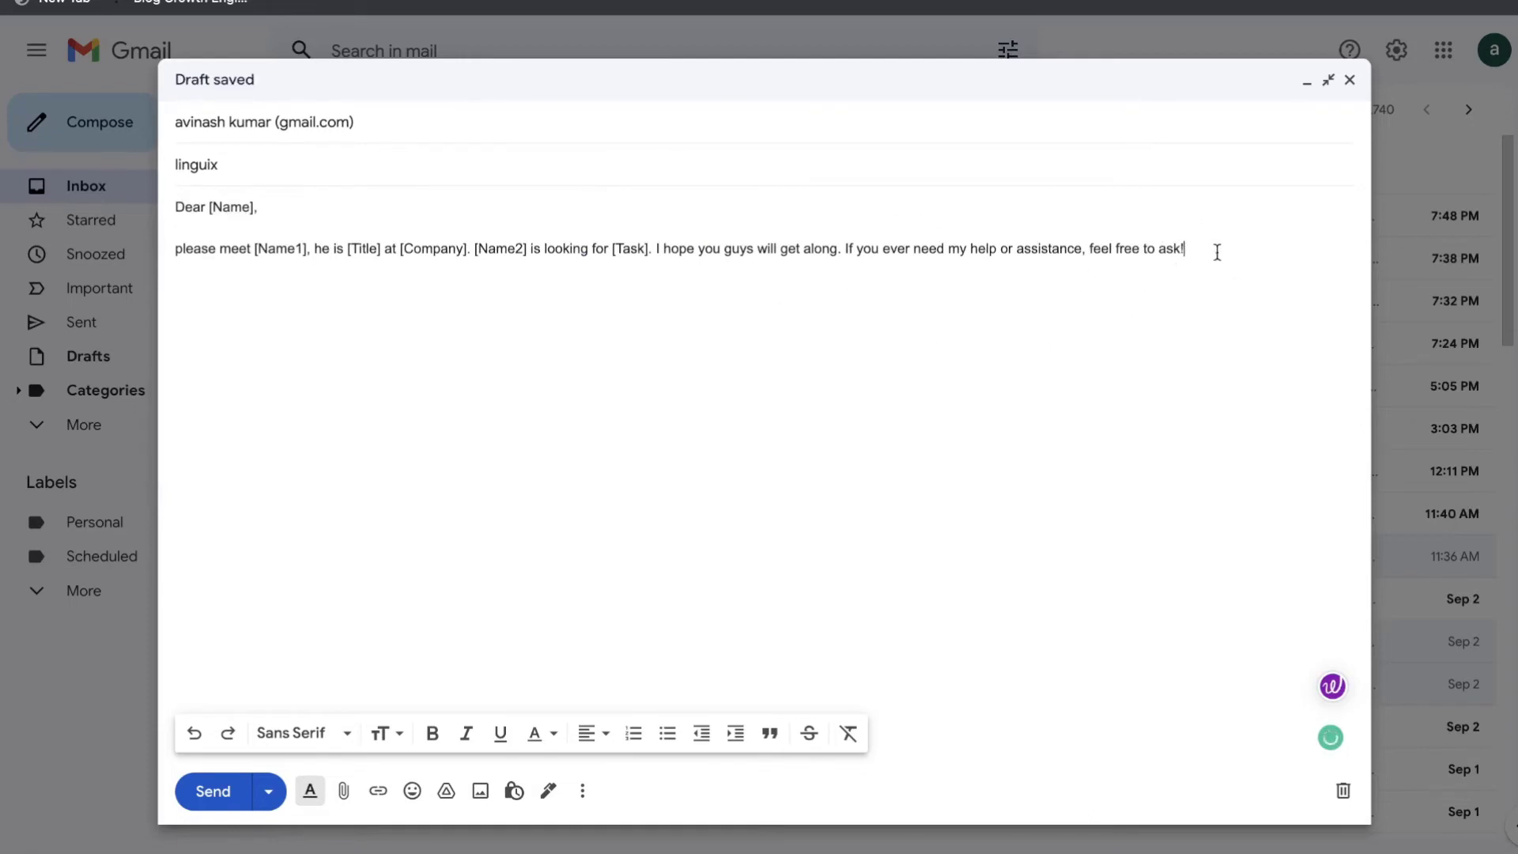
On a new line, insert the meeting-scheduling template.
key(Return)
key(Return)
key(Return)
text(//)
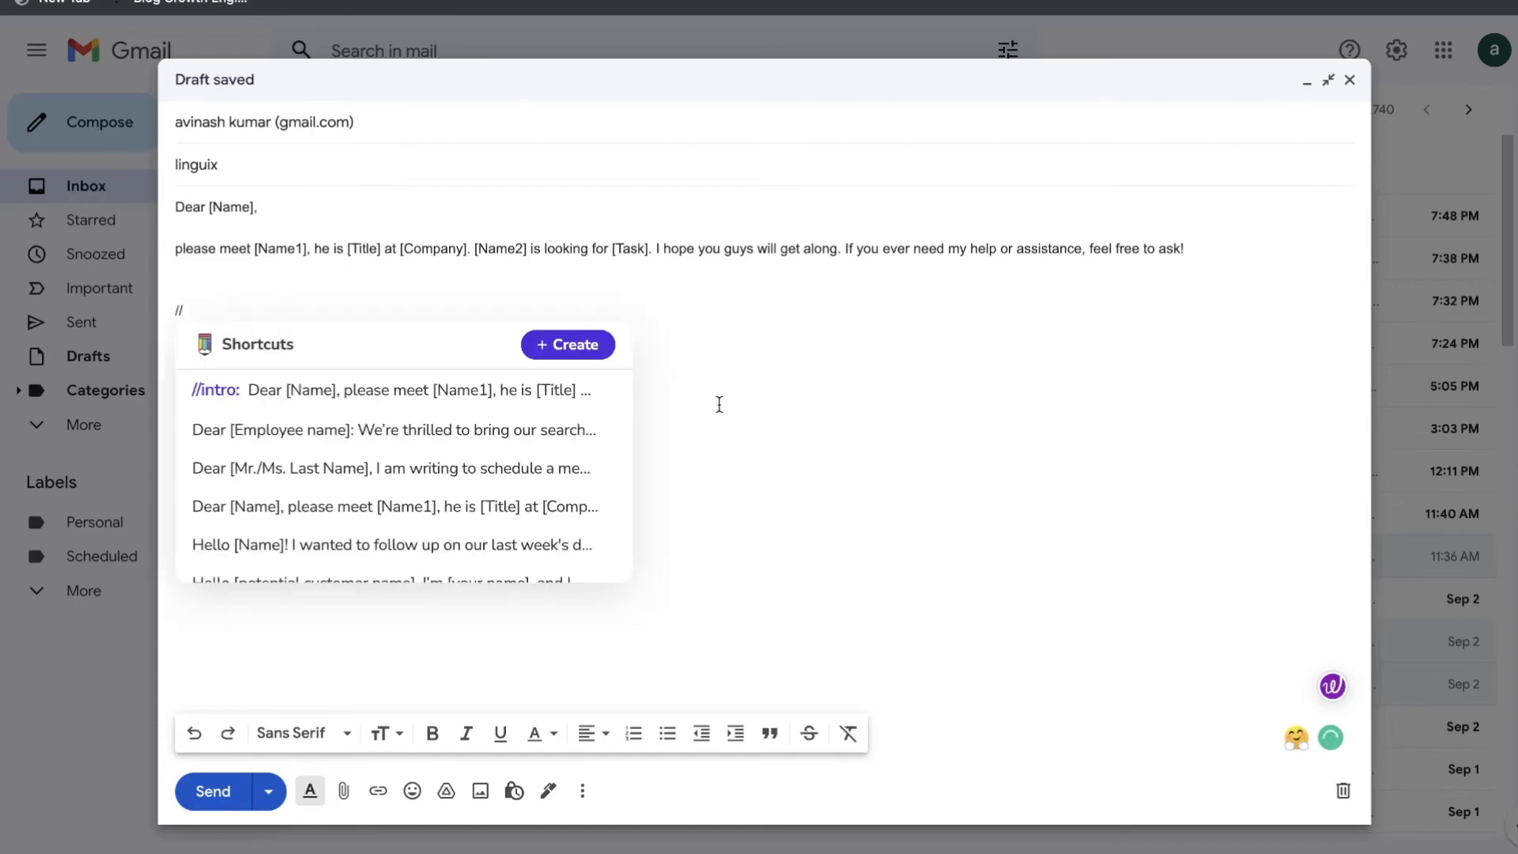
click(332, 452)
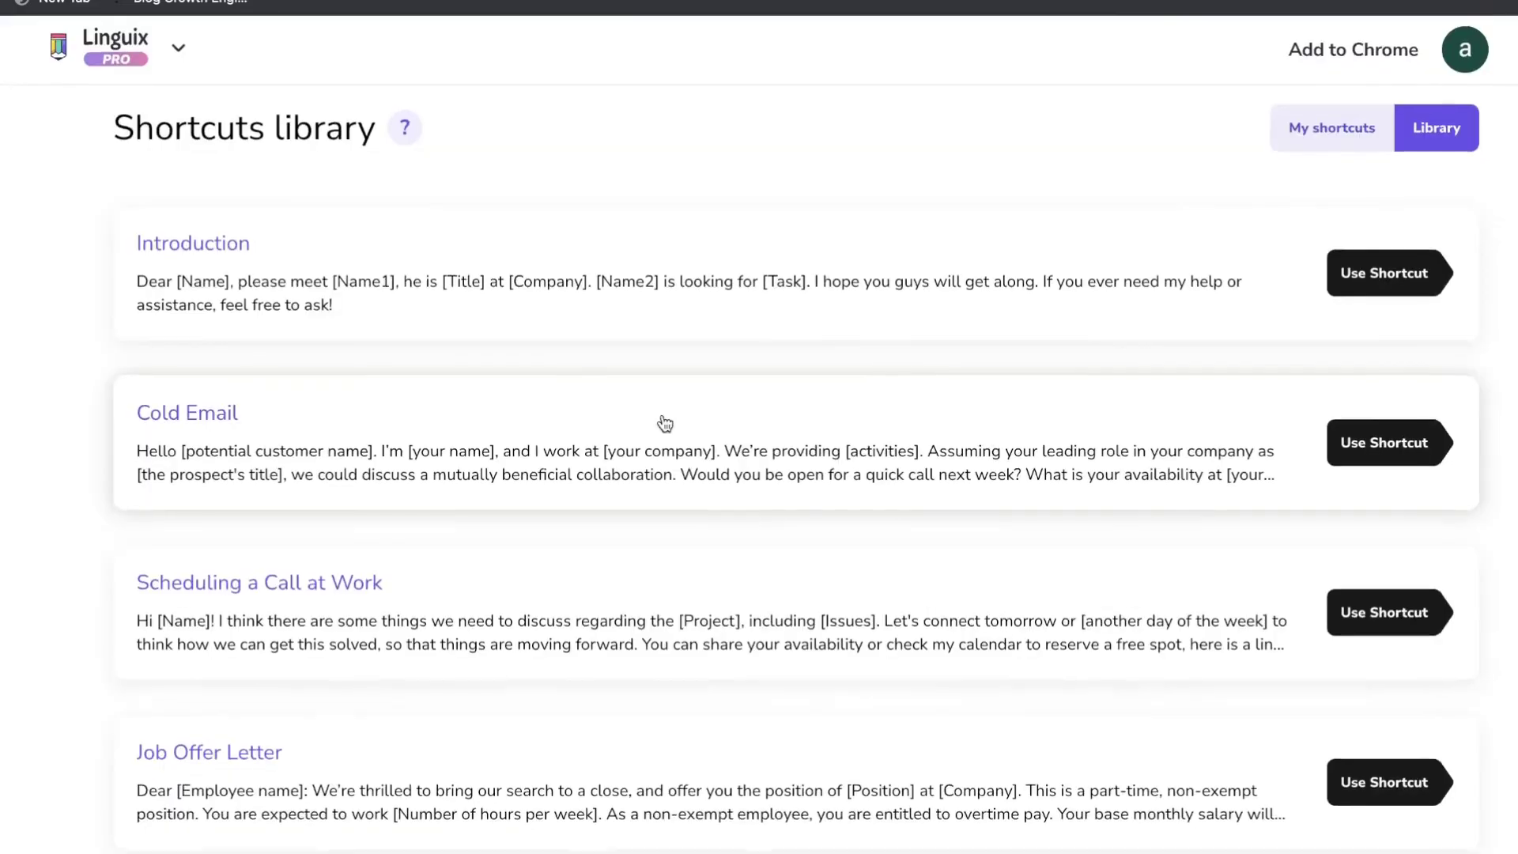
Scroll through the Linguix Shortcuts library templates.
scroll(664, 423, down, 5)
scroll(665, 423, down, 3)
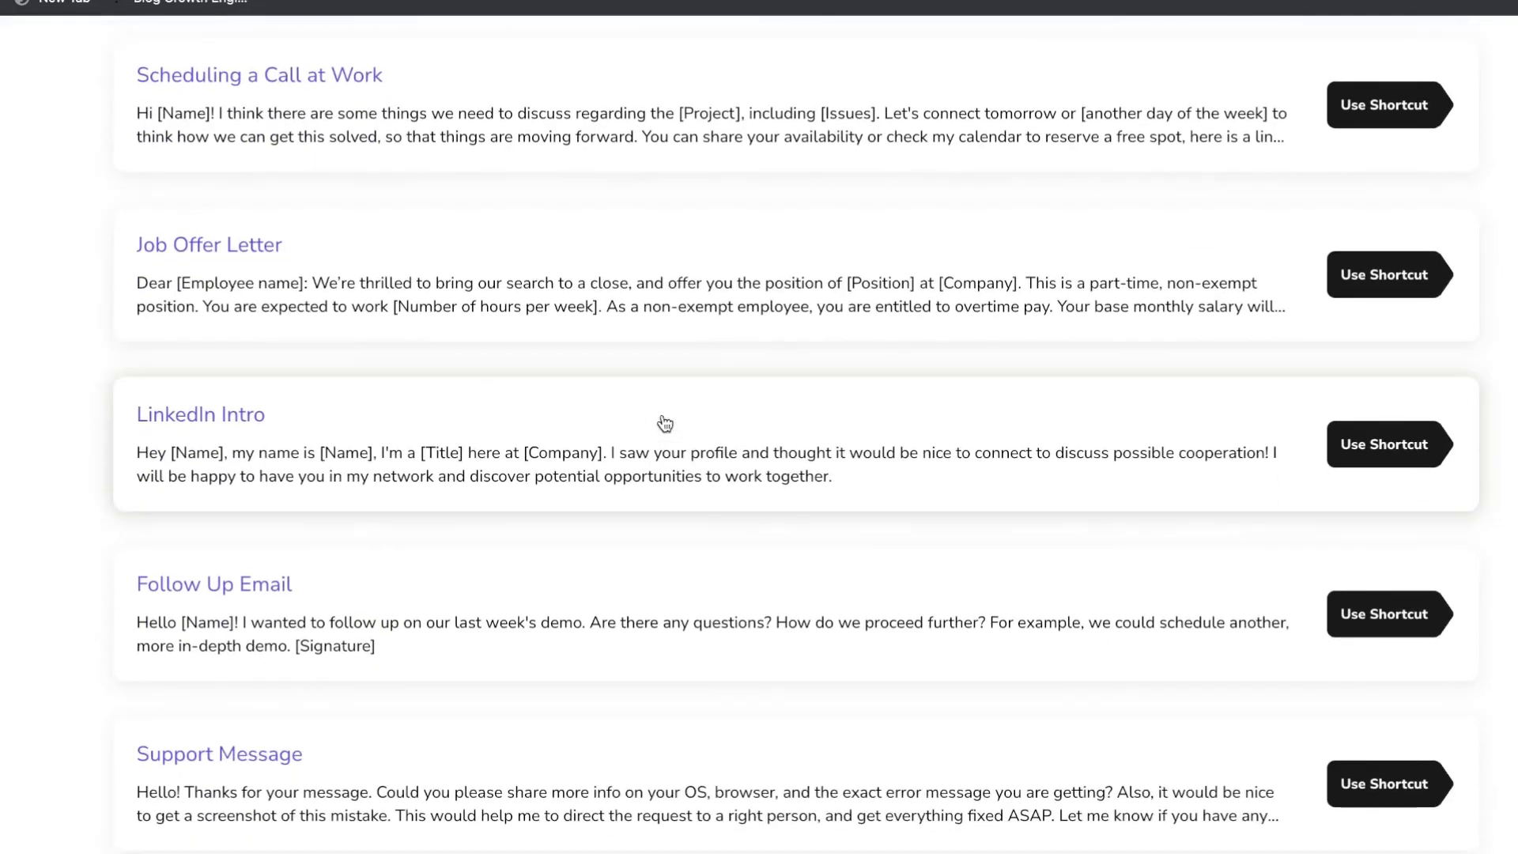
scroll(664, 420, up, 10)
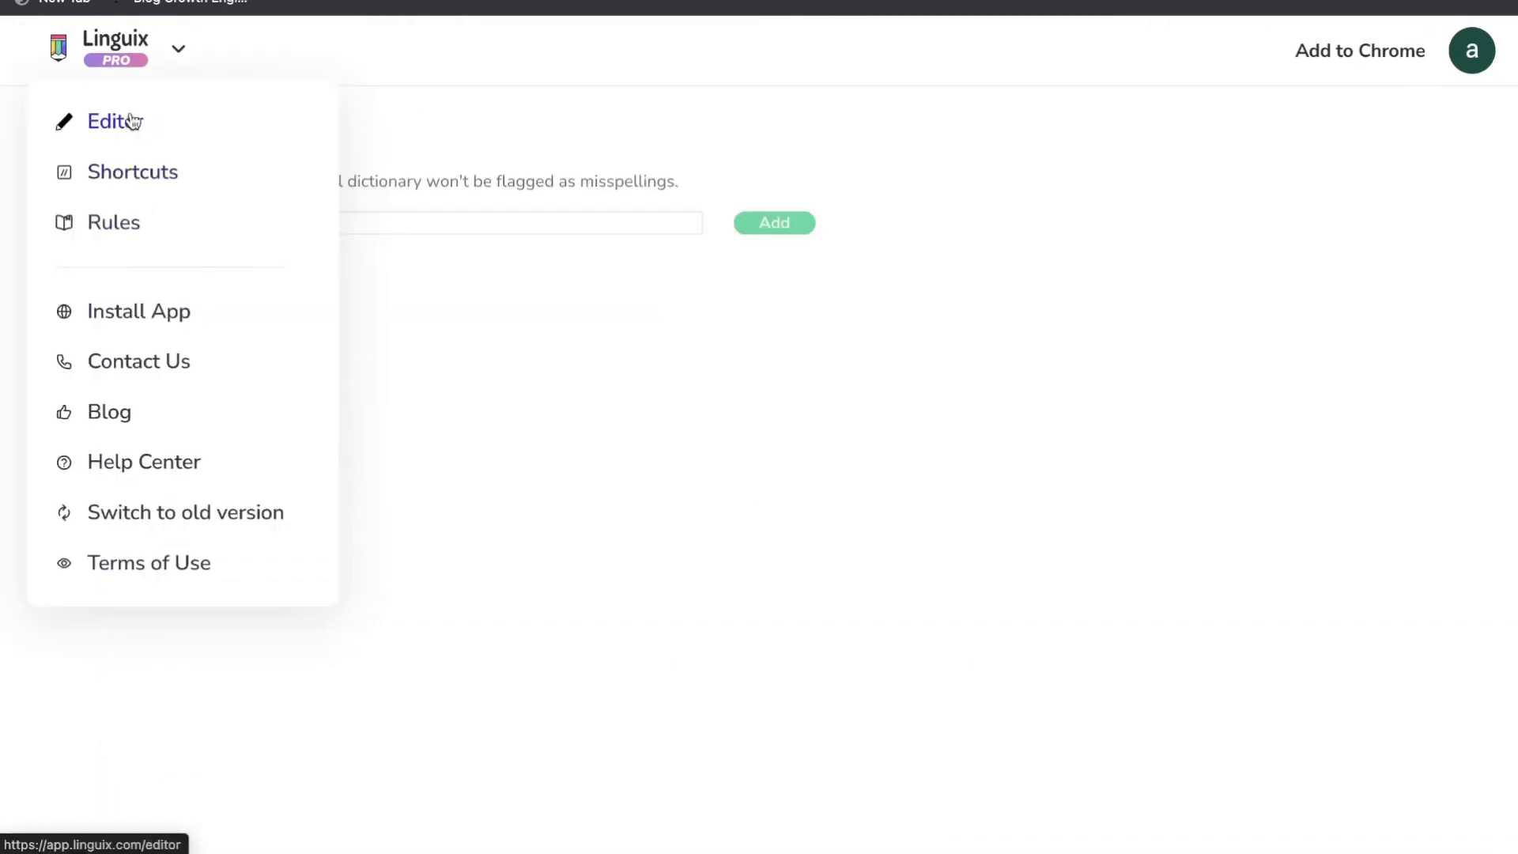
Close the Linguix section list to view the page behind it.
click(113, 236)
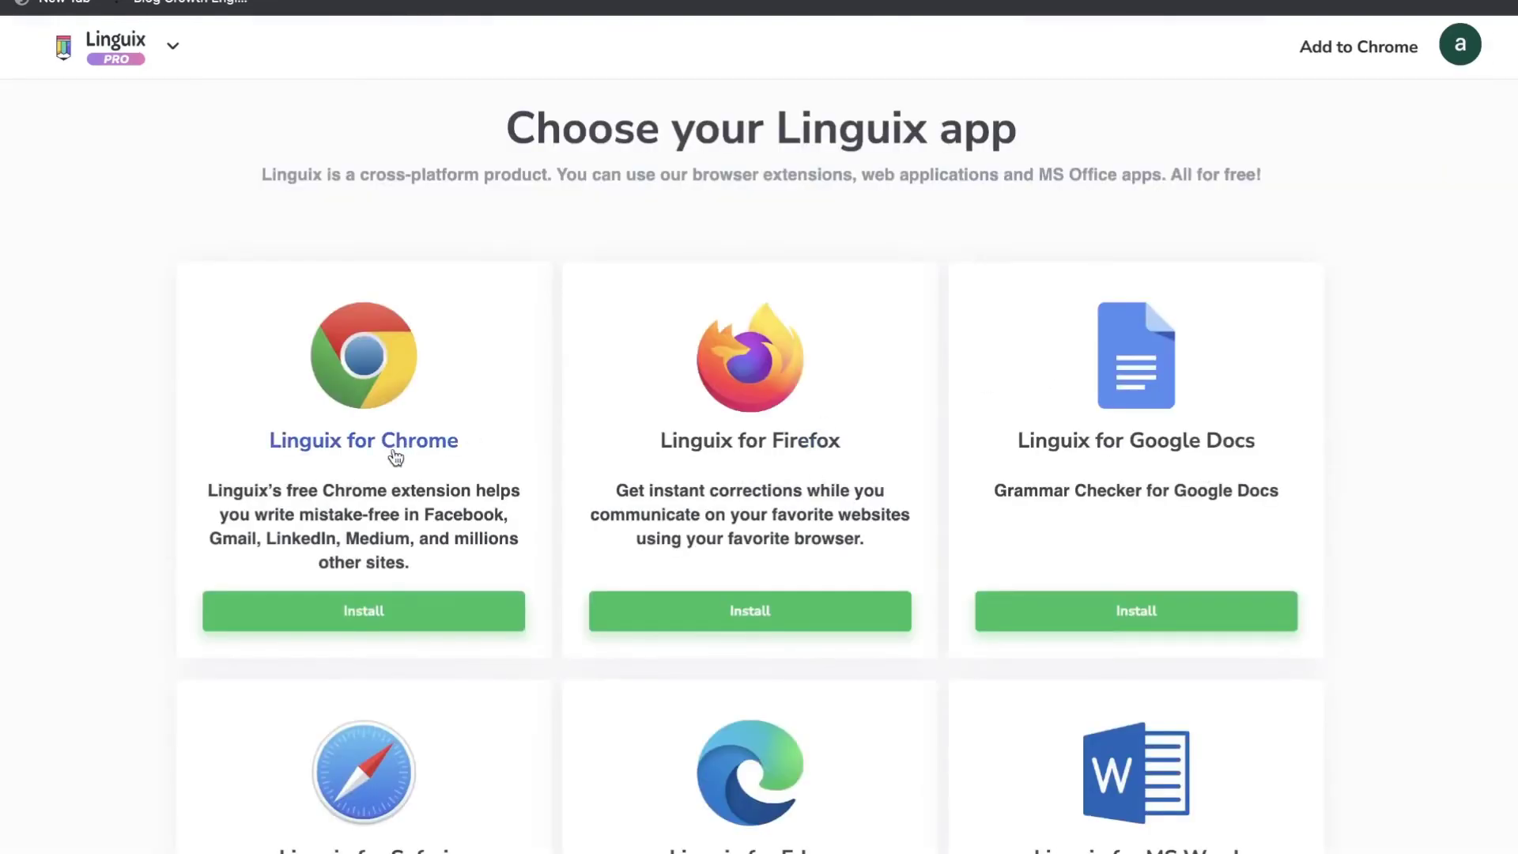
Browse the Linguix apps page, then return to the Editor with the two blog paragraphs.
scroll(965, 461, down, 1)
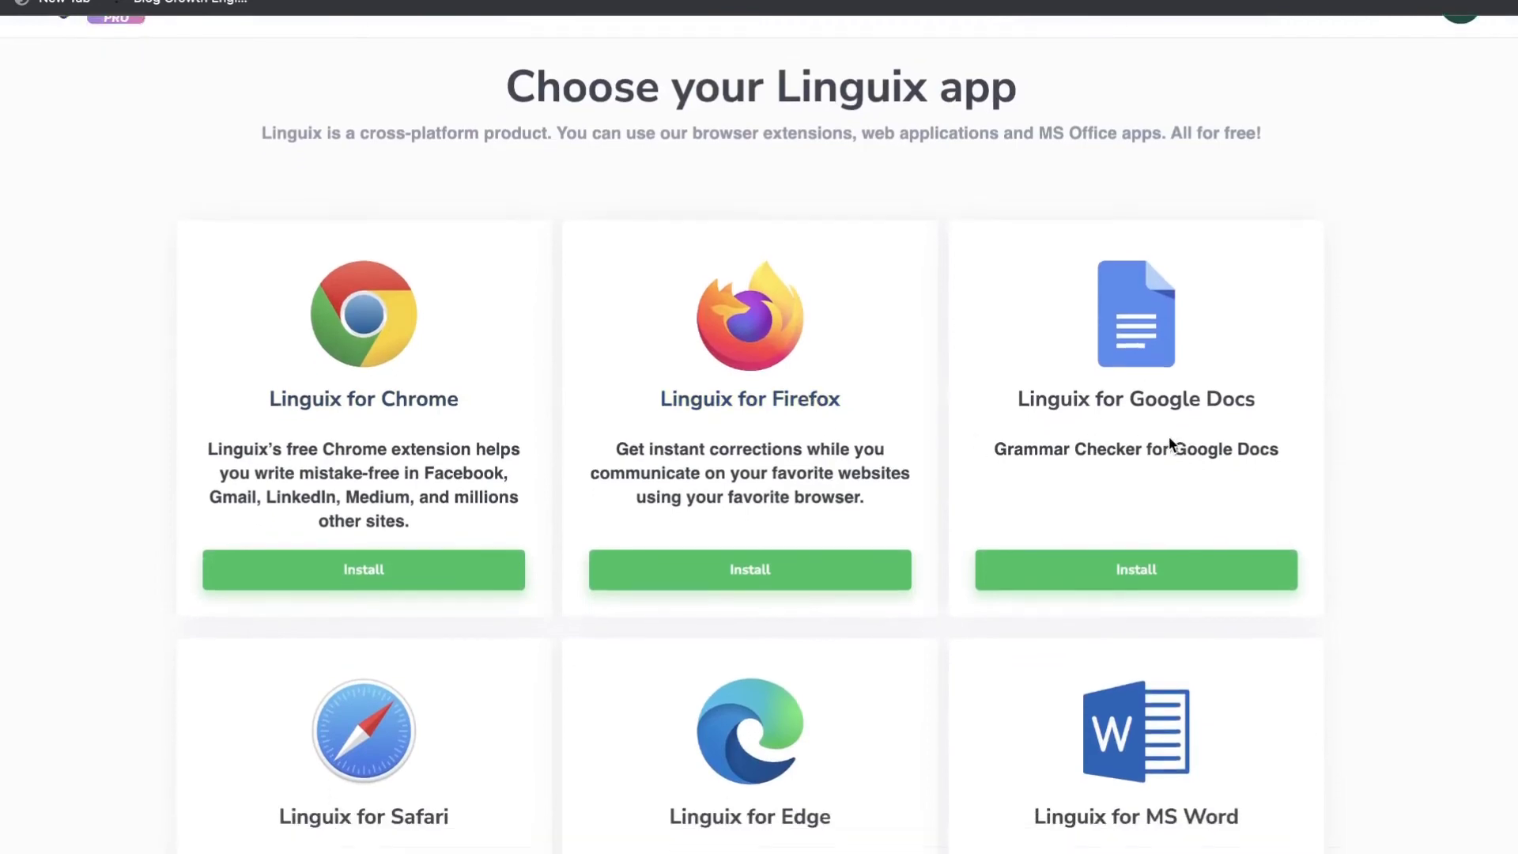
scroll(1168, 440, down, 4)
scroll(1112, 502, down, 3)
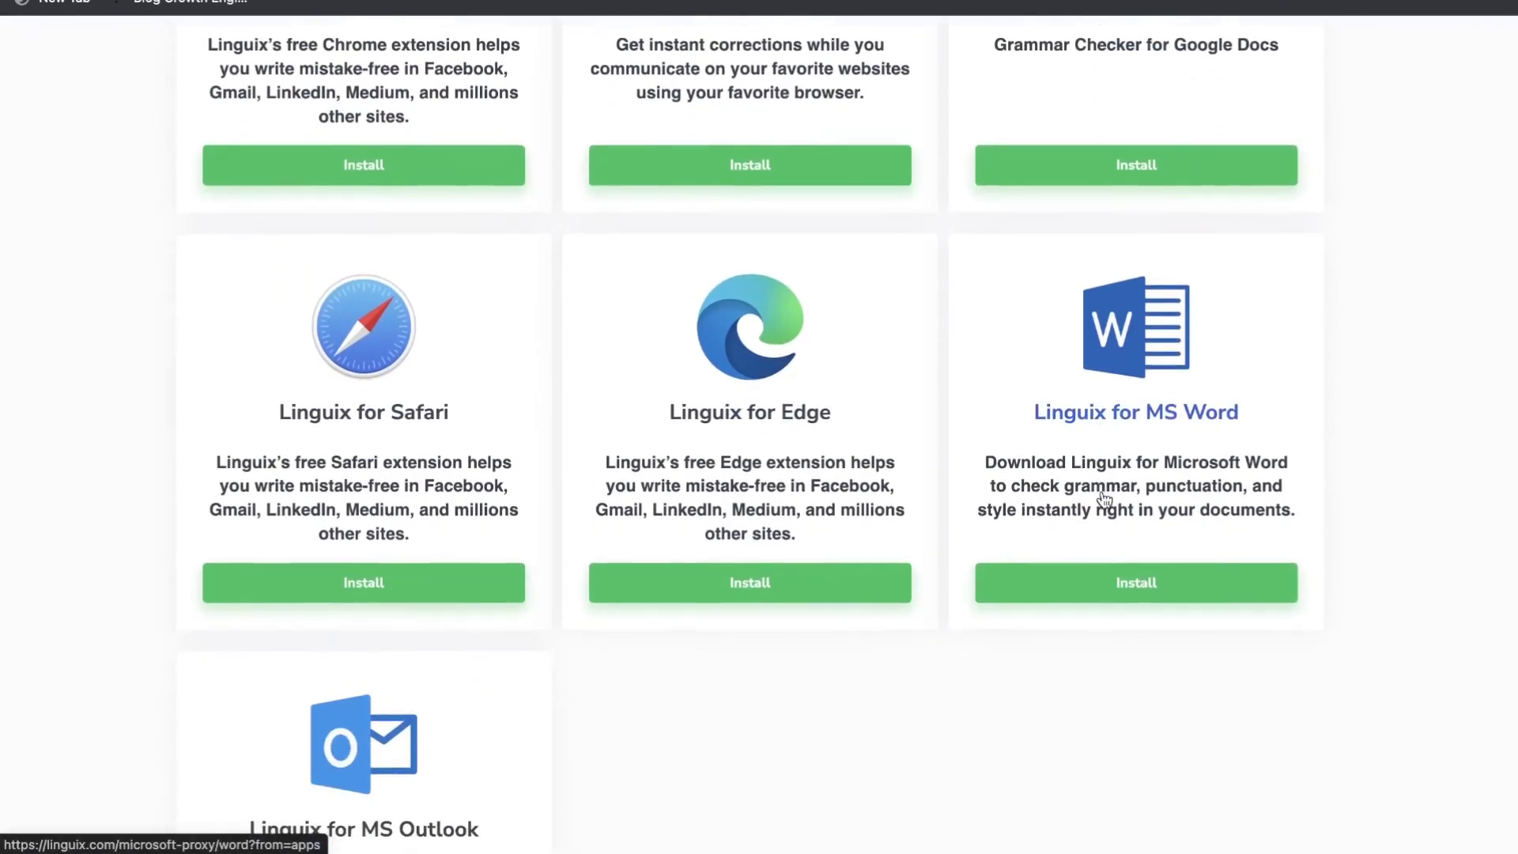
scroll(940, 482, up, 8)
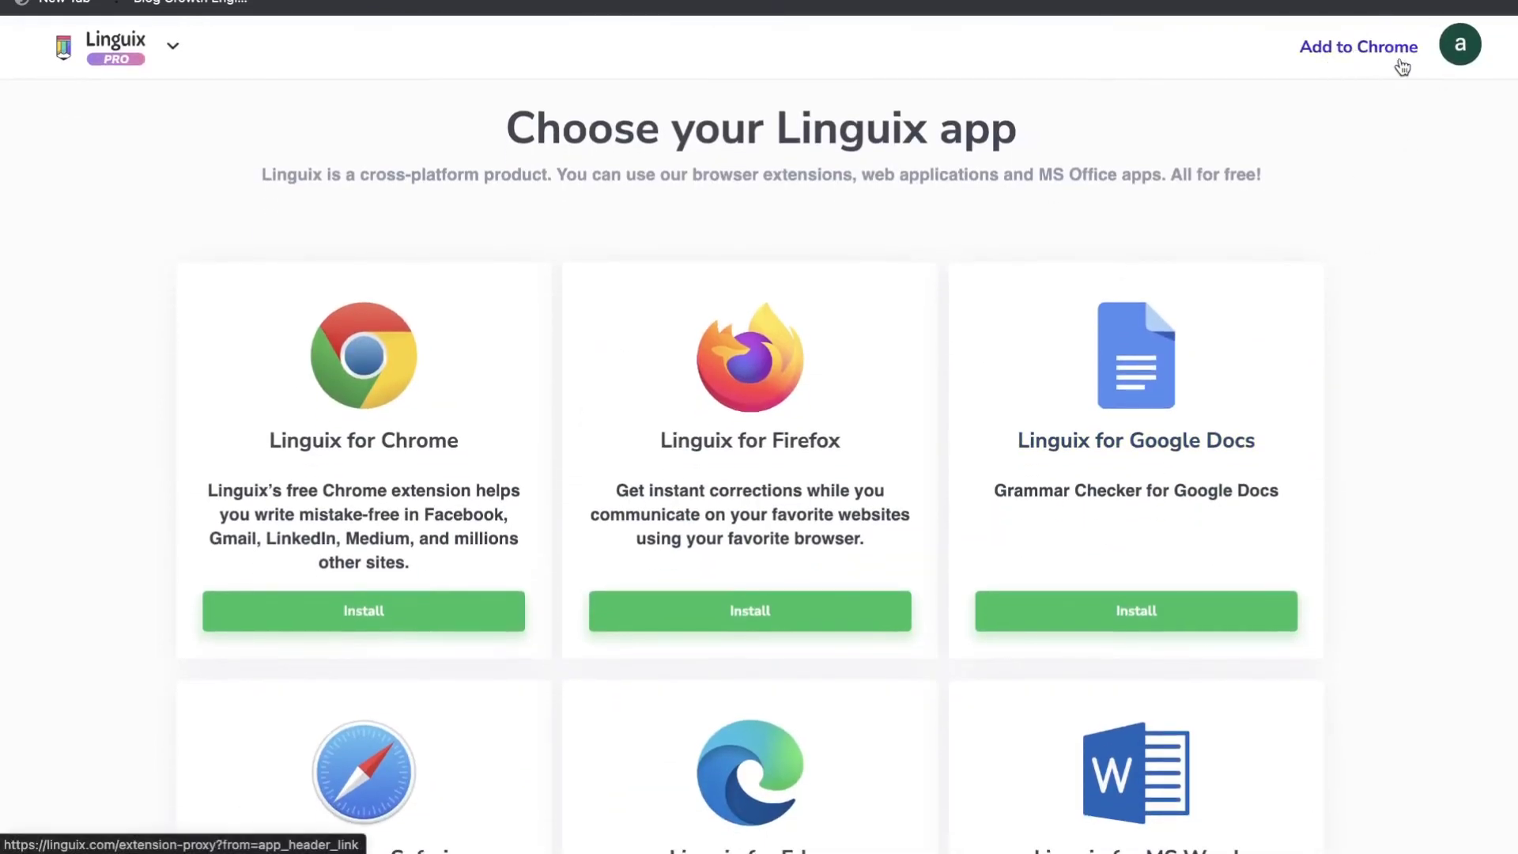
click(175, 53)
click(103, 112)
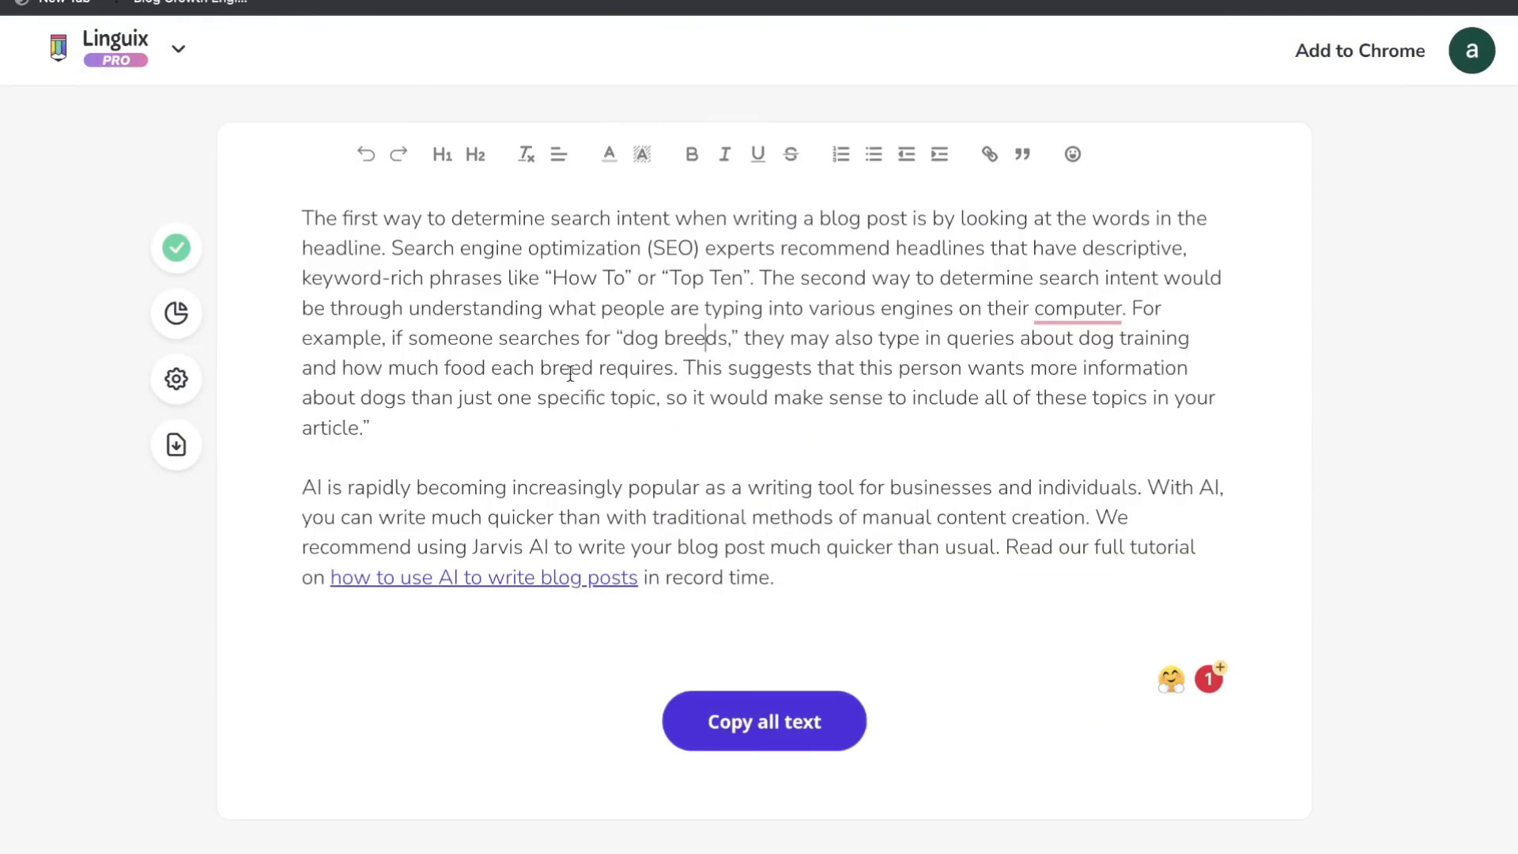
Select 'breed' and the first paragraph, then bring up synonyms for 'breed'.
drag(540, 367, 590, 365)
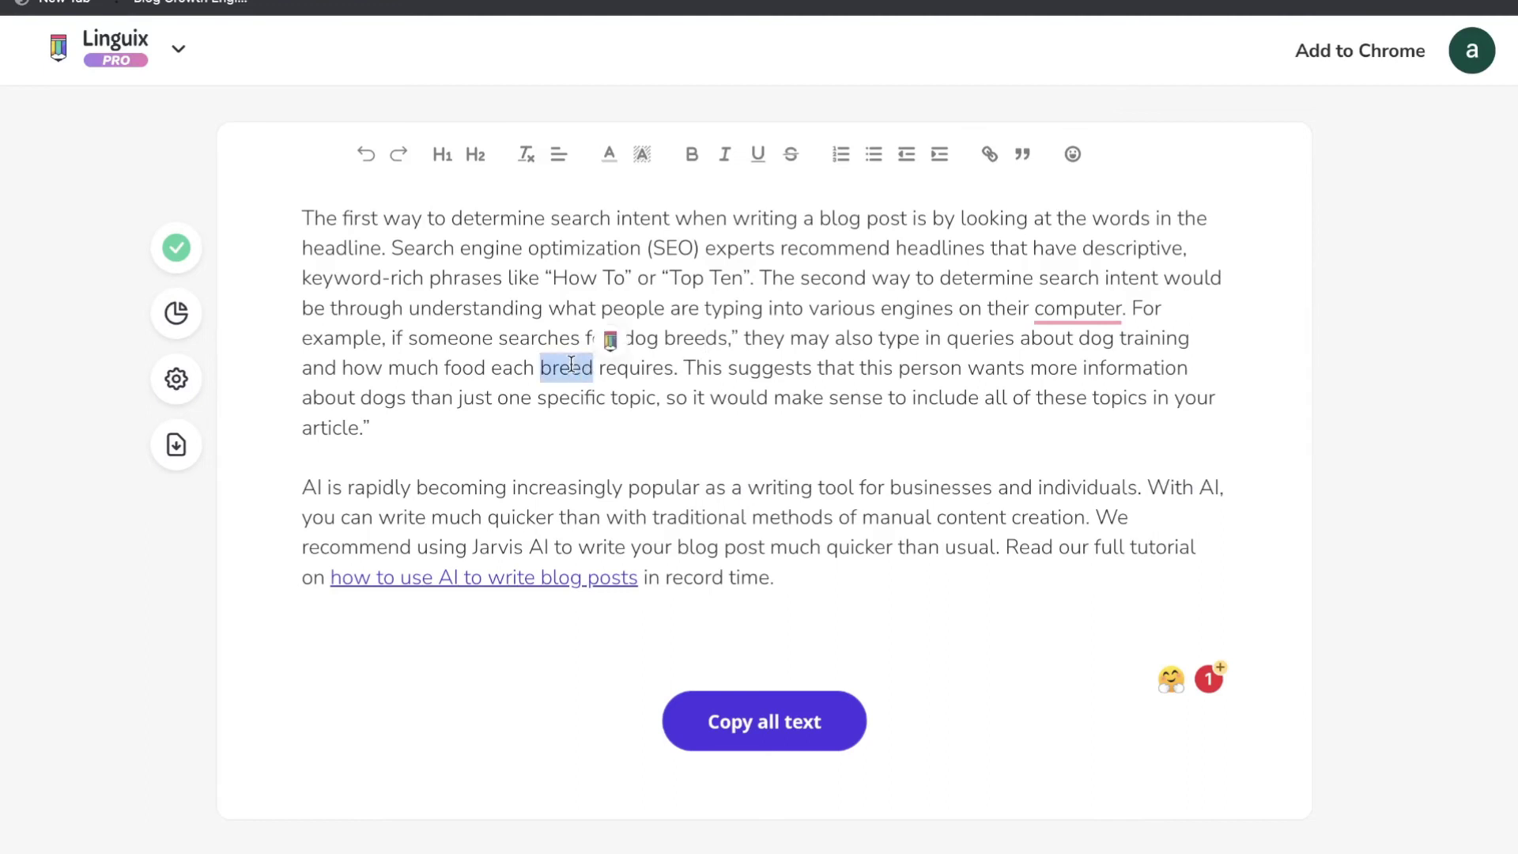
triple_click(572, 366)
click(571, 441)
double_click(569, 369)
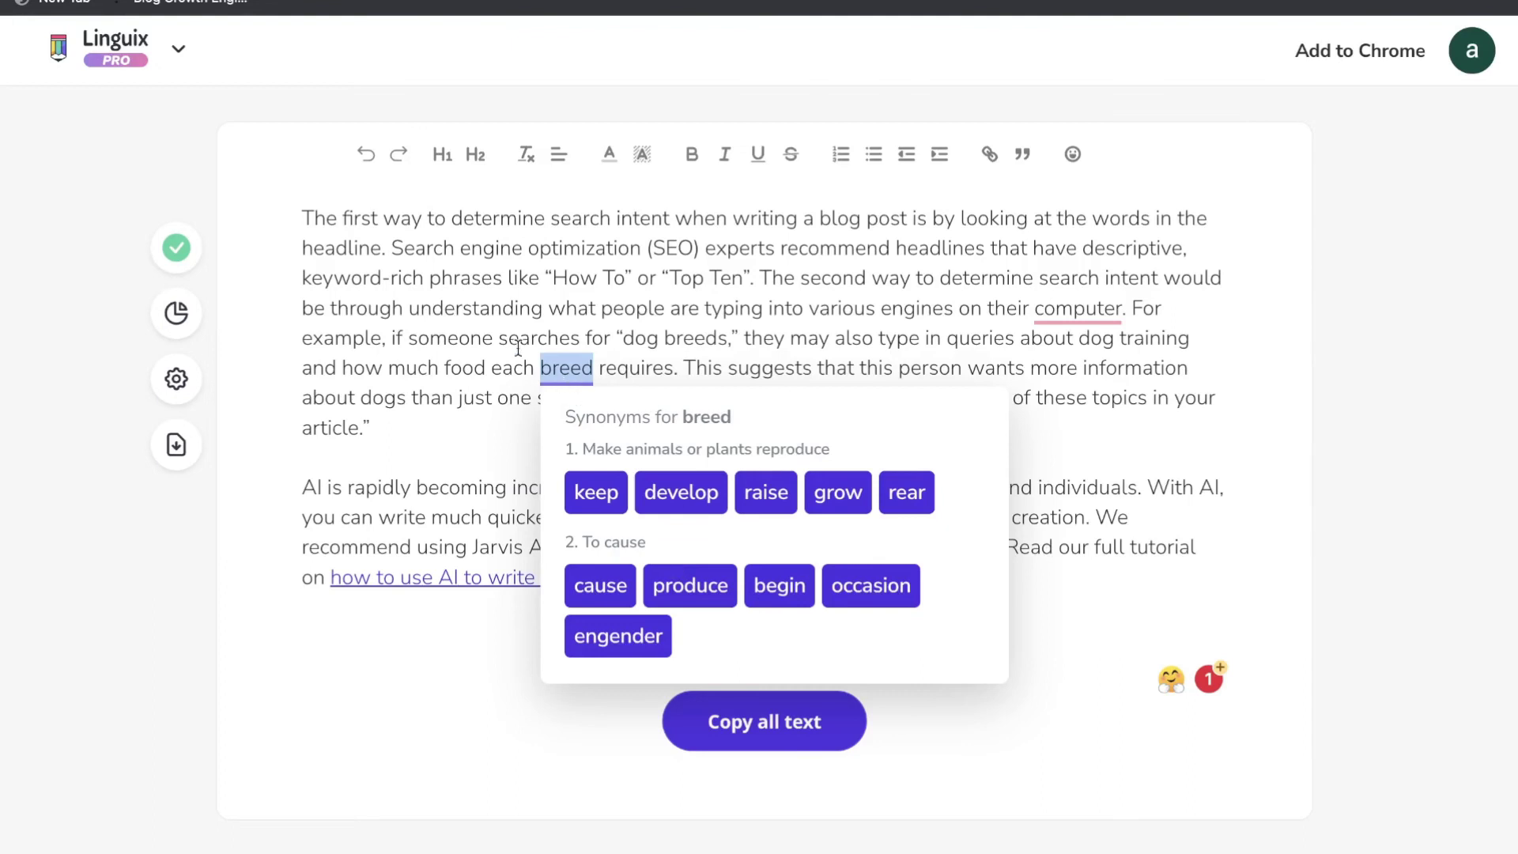
Replace 'food' with the synonym 'diet' and bring up synonyms for 'traditional'.
double_click(464, 365)
click(495, 492)
double_click(698, 517)
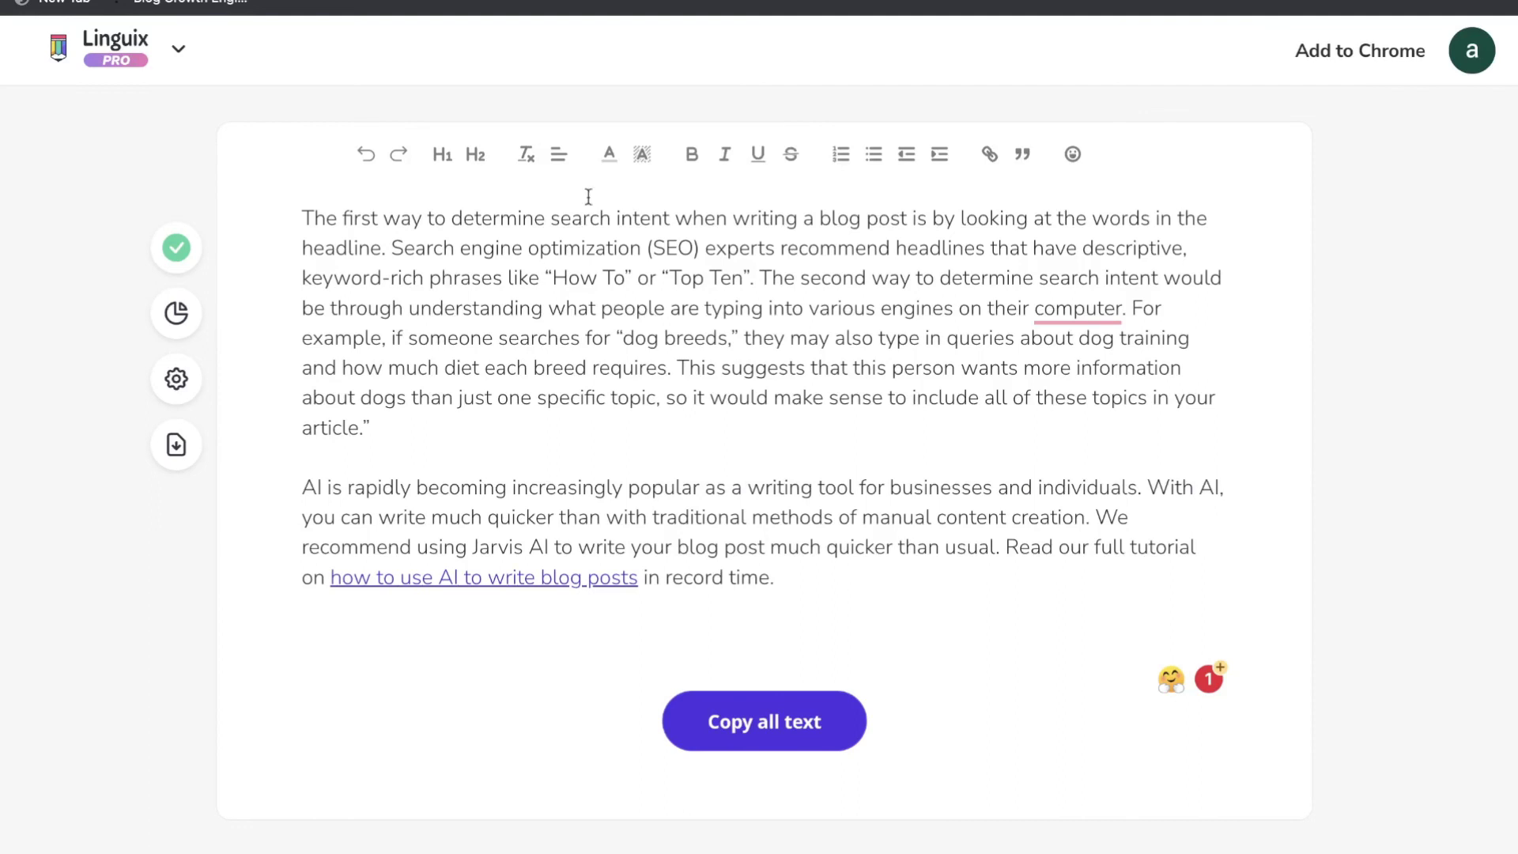
click(179, 48)
click(135, 119)
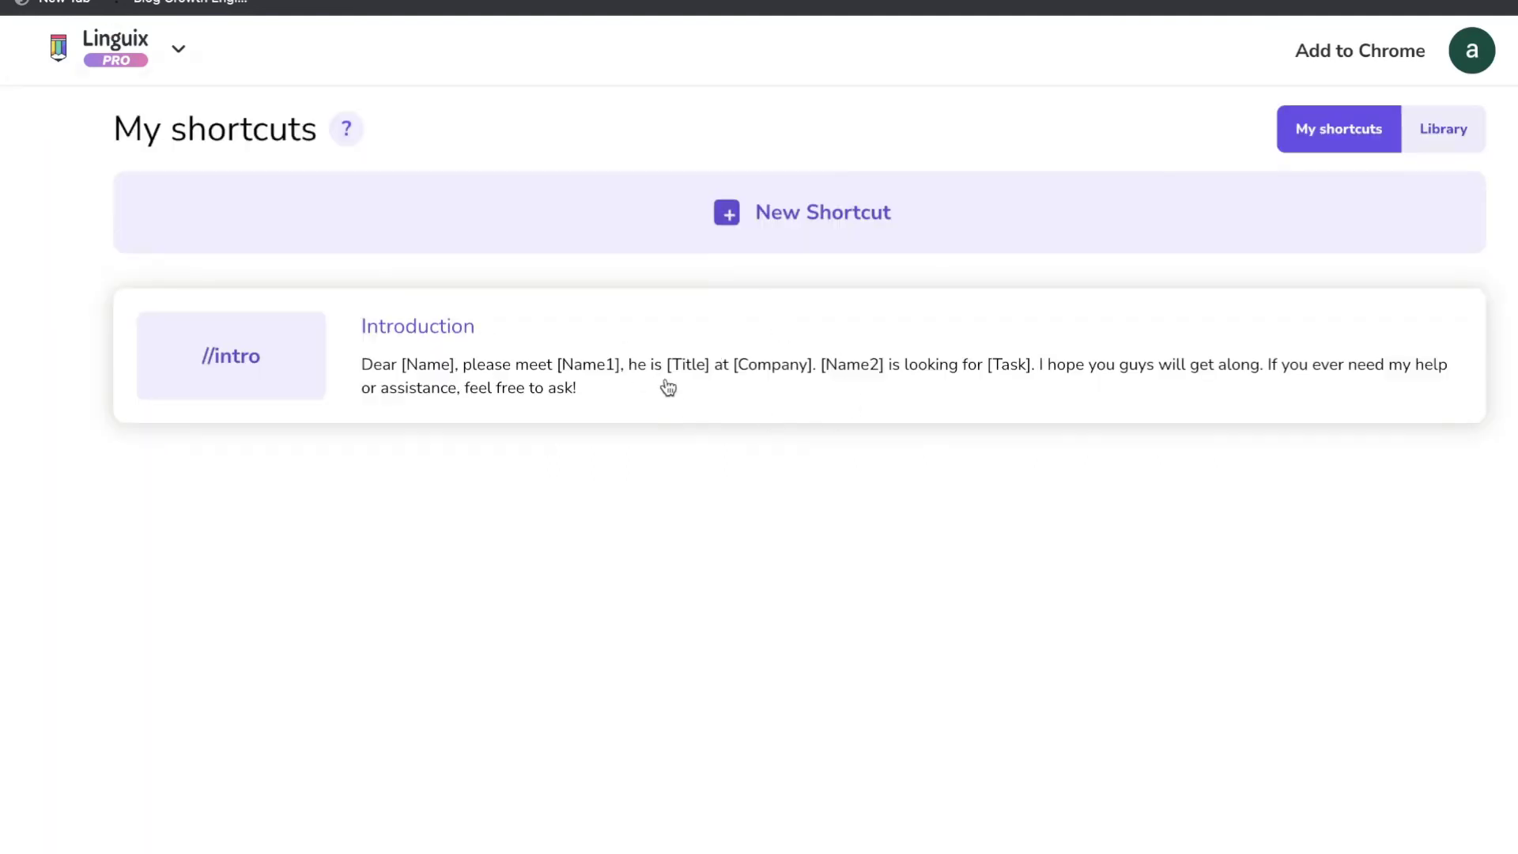